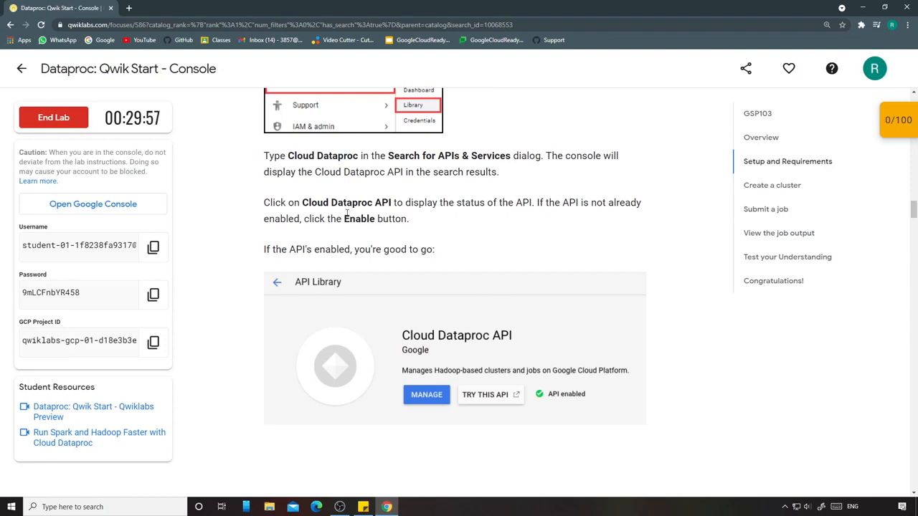
Open the lab's Google Console sign-in page in an incognito window using the copied sign-in address.
left_click(106, 205)
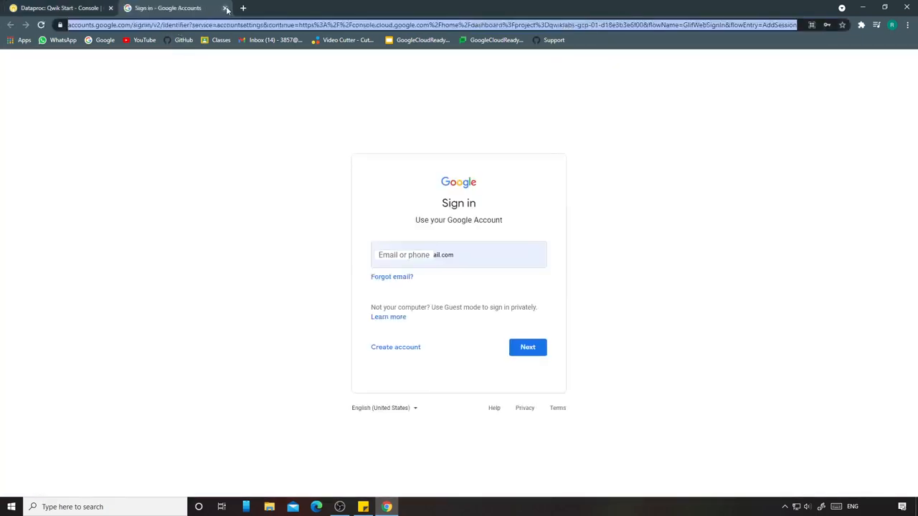
left_click(226, 8)
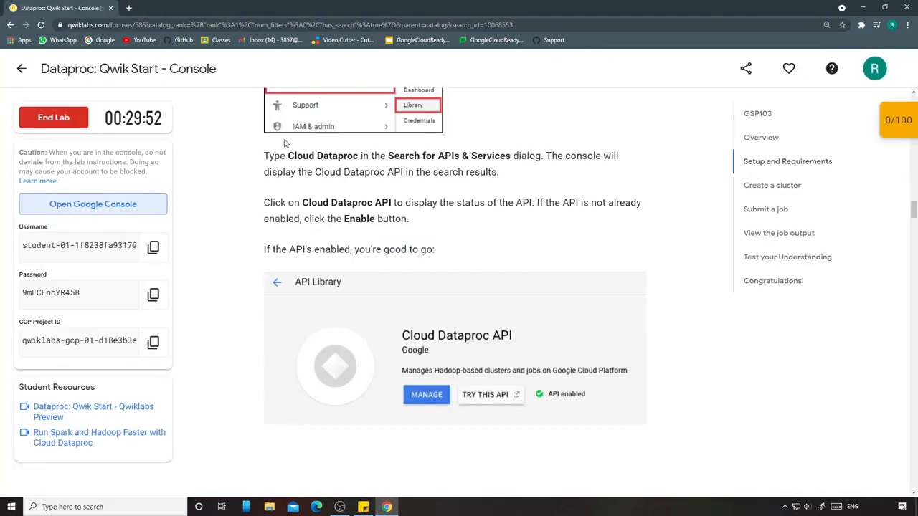
key("ctrl+shift+n")
type("accounts.google.com/signin/v2/identifier?service=accountsettings&continue=https%3A%2F%2Fconsole.cloud.google.com%2Fhome%2Fdashboard%3Fproject%3Dqwiklabs-gcp-01-d18e3b3e6f00&flowName=GlifWebSignIn&flowEntry=AddSession")
key("Return")
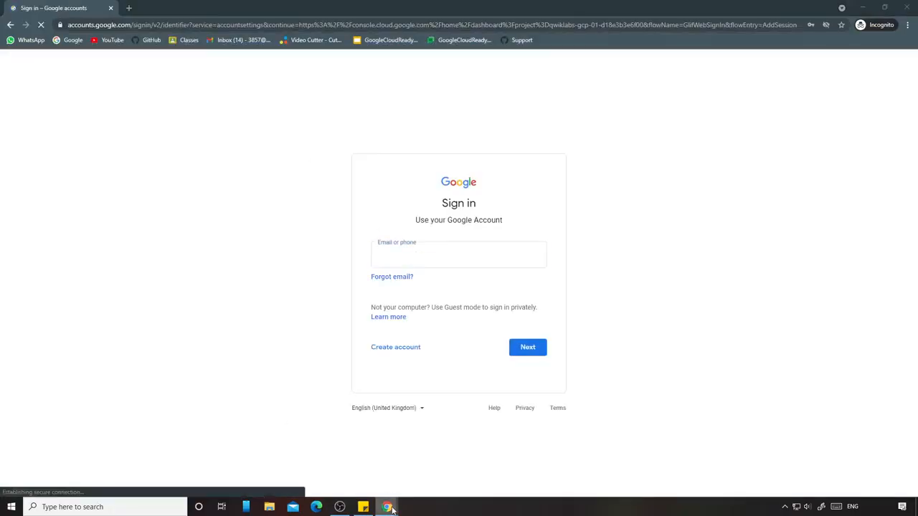
Copy the lab username from the Qwiklabs page and submit it as the Google sign-in account.
key("alt+Tab")
left_click(155, 248)
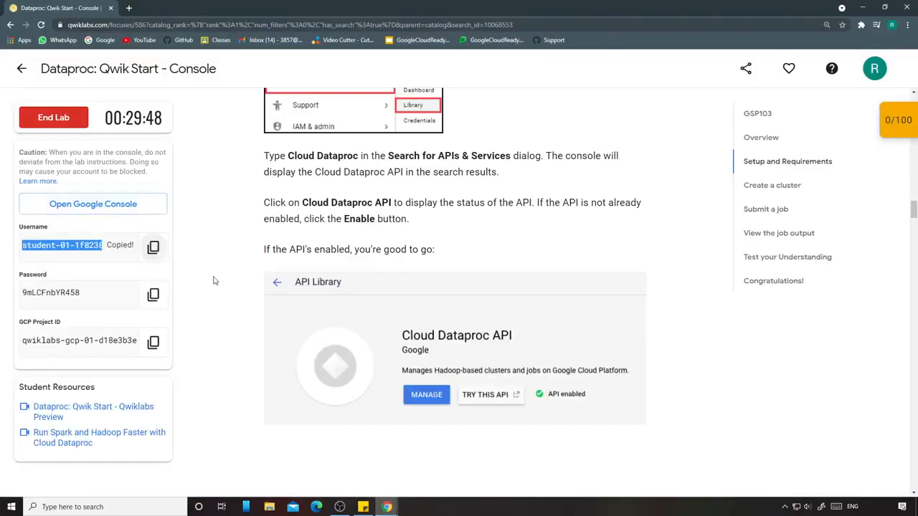
key("alt+Tab")
key("ctrl+v")
left_click(530, 350)
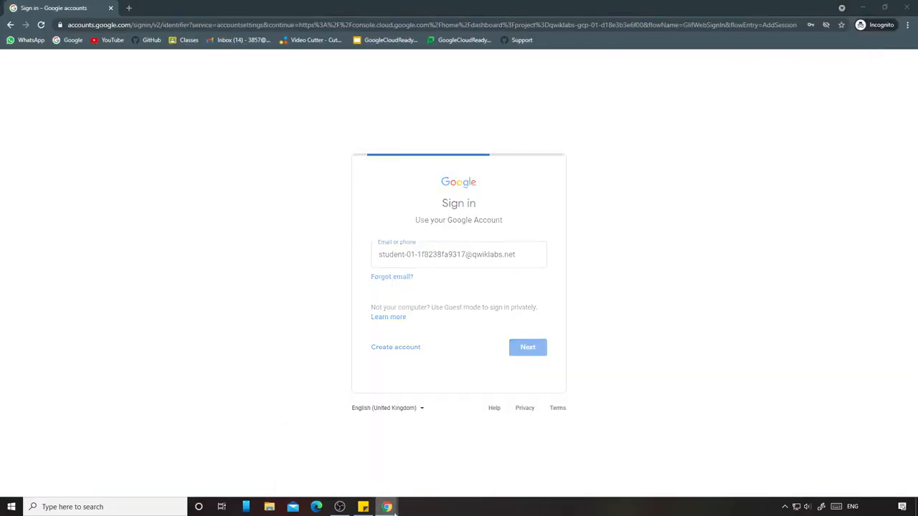
Copy the lab password from the Qwiklabs page and submit it in the Google password field.
key("alt+Tab")
left_click(153, 294)
mouse_move(387, 505)
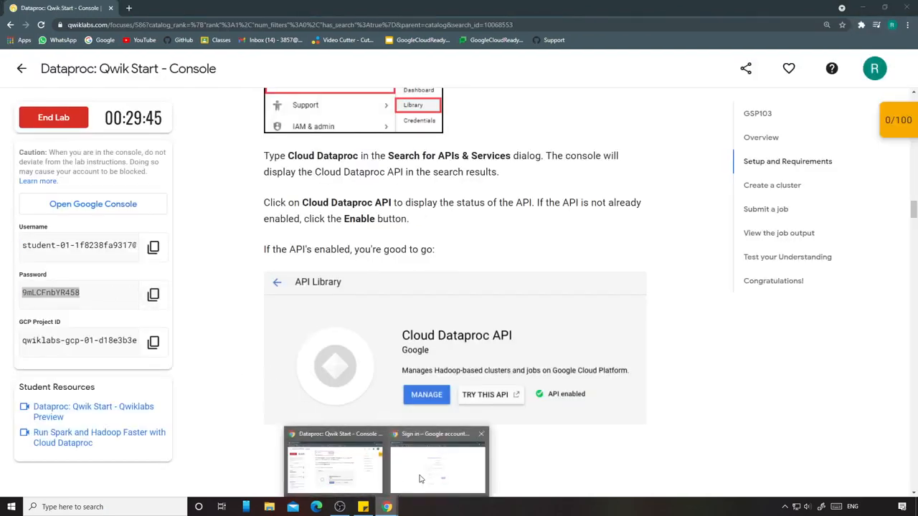
left_click(442, 468)
key("ctrl+v")
left_click(527, 328)
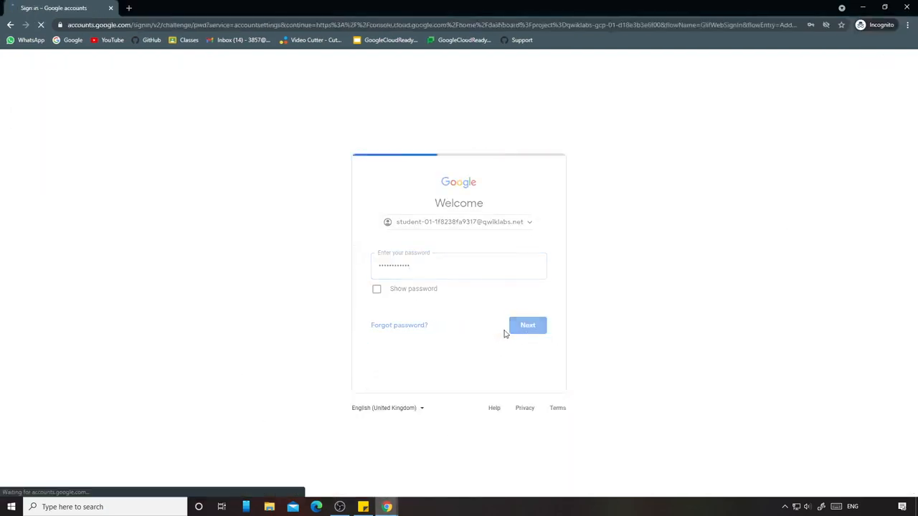
Accept the new account notice and recovery options, and agree to the Google Cloud Platform Terms of Service.
left_click(486, 317)
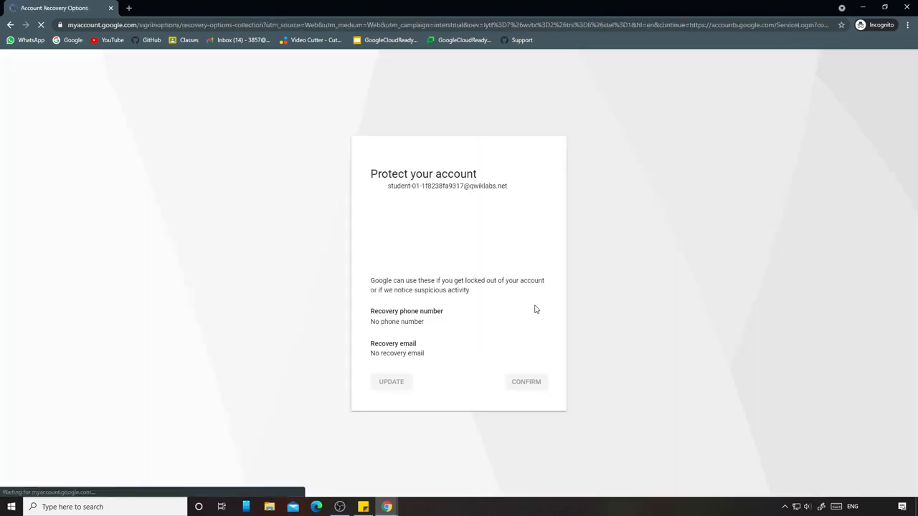
left_click(523, 388)
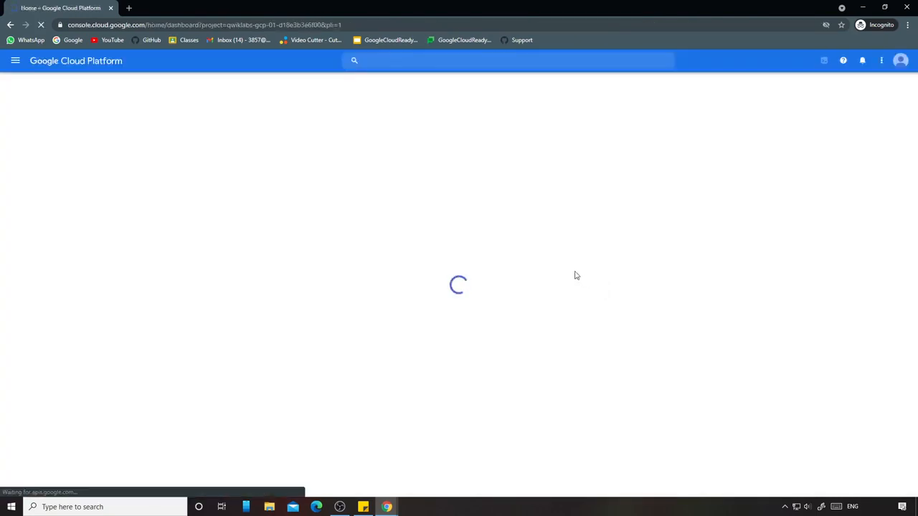
key("ctrl+plus")
key("ctrl+plus")
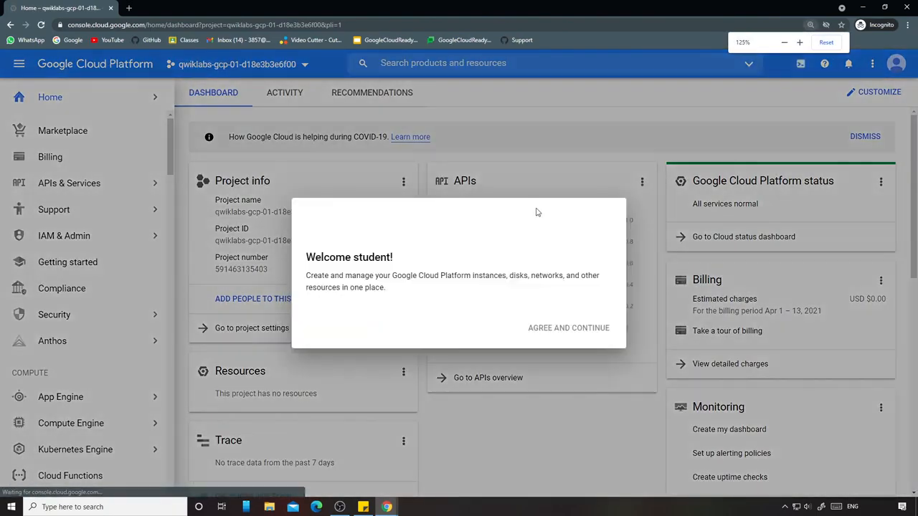
left_click(310, 326)
left_click(570, 392)
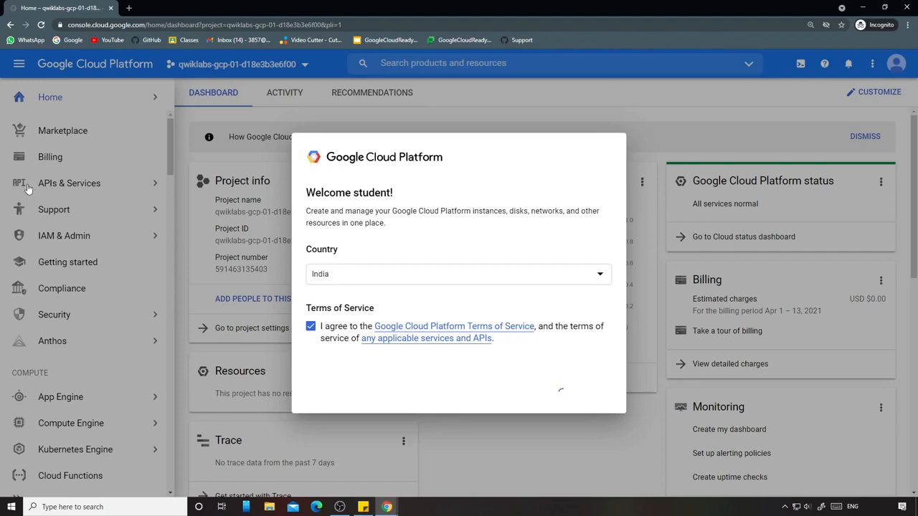
Search the API Library for the Cloud Dataproc API name copied from the lab instructions and open that API's page.
mouse_move(90, 184)
left_click(208, 209)
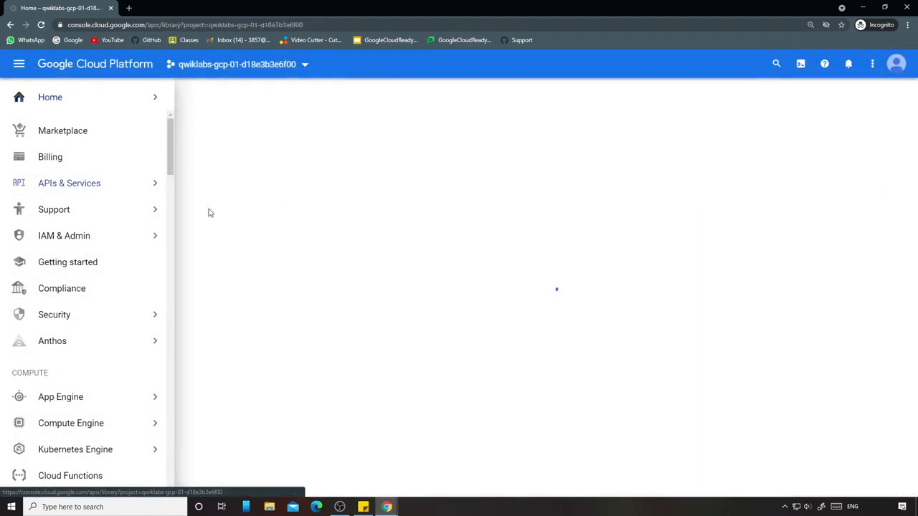
key("alt+Tab")
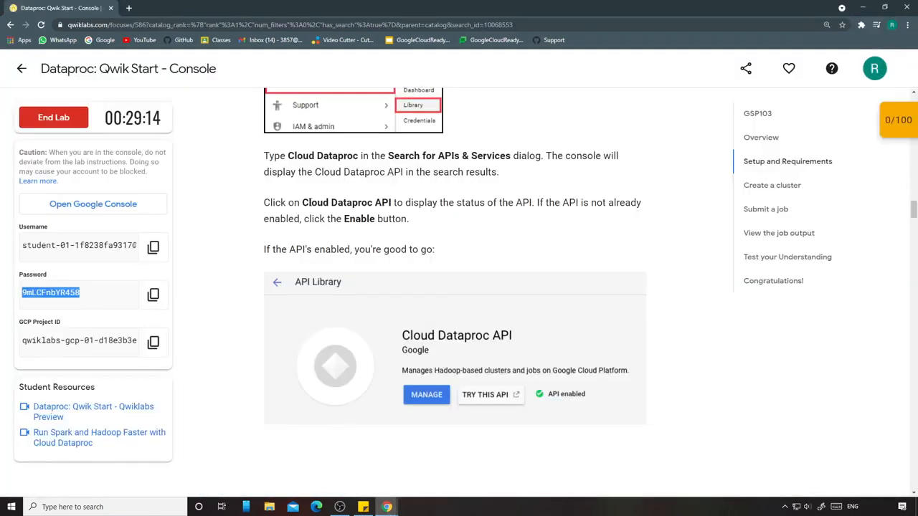
left_click_drag(303, 203, 386, 203)
mouse_move(302, 203)
left_mouse_down()
mouse_move(390, 206)
mouse_move(300, 205)
left_mouse_up()
left_click(391, 204)
mouse_move(386, 507)
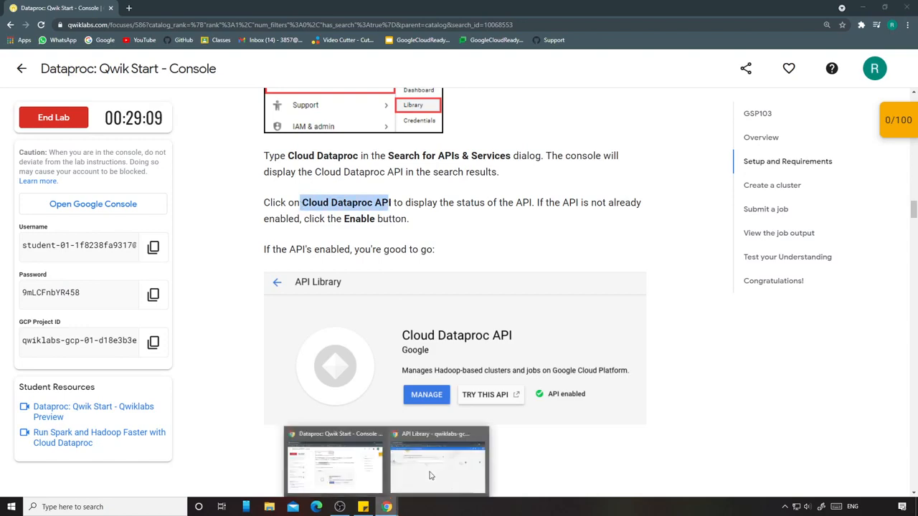
left_click(452, 459)
key("ctrl+v")
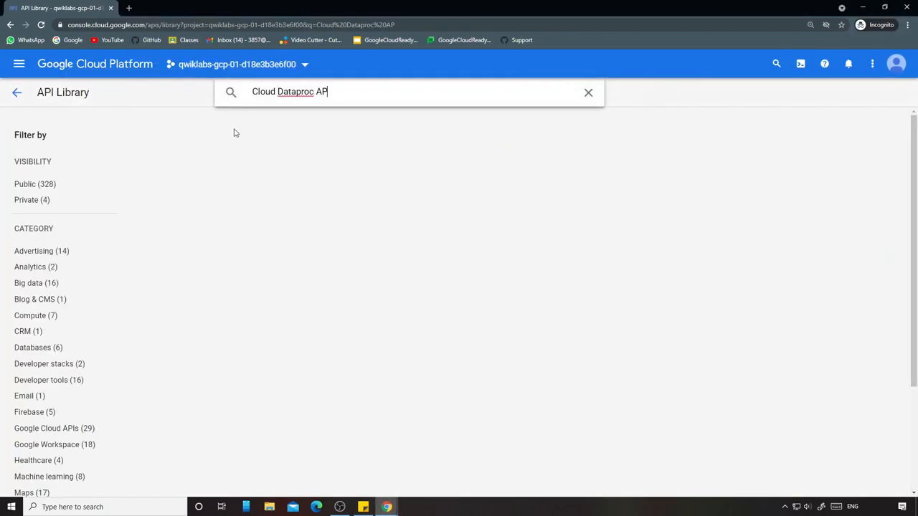
left_click(245, 173)
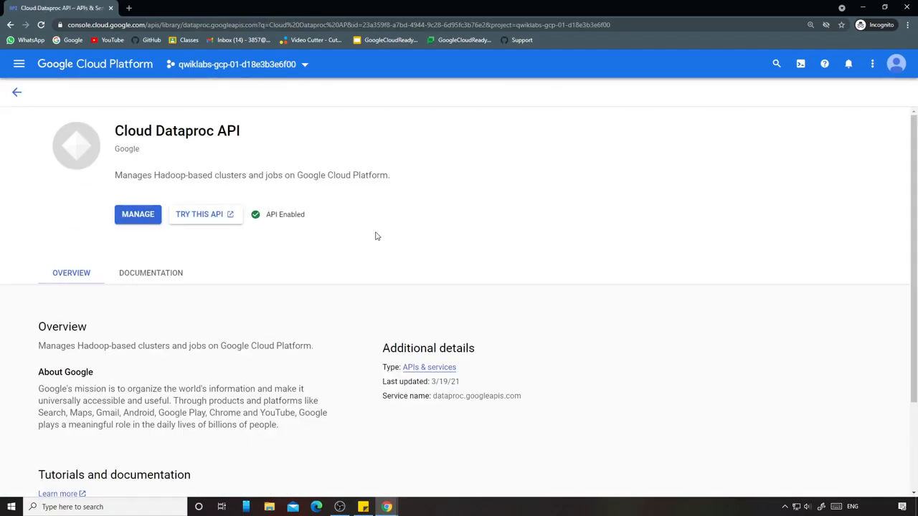
Check the lab's Create a cluster instructions and open the Dataproc Clusters page in the Cloud console.
left_click(323, 459)
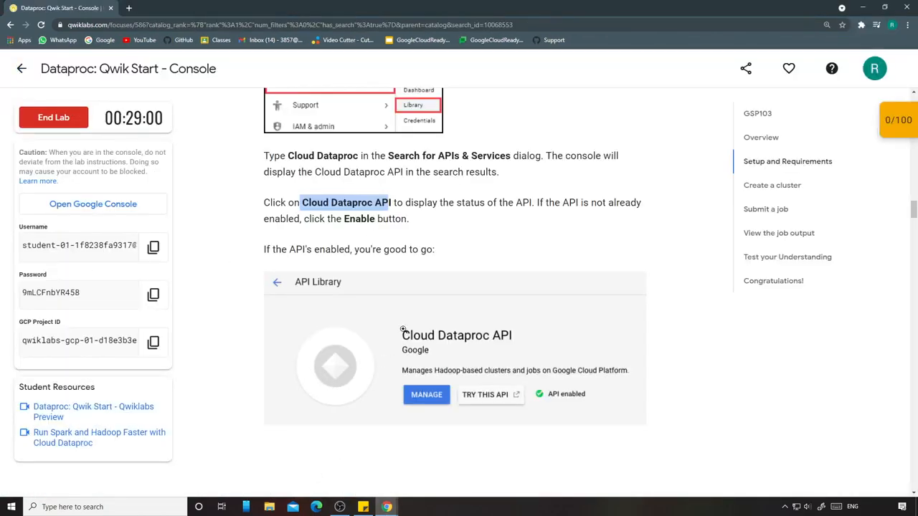
scroll(410, 328, "down", 5)
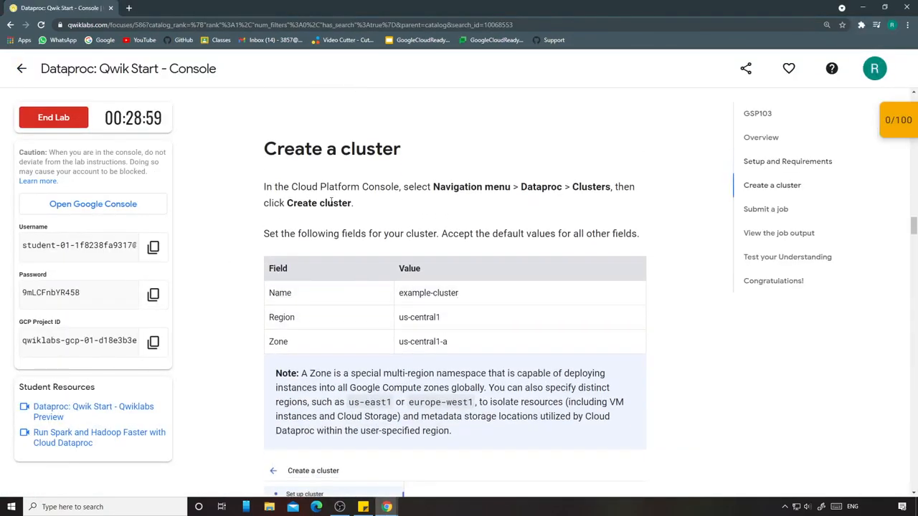
left_click(435, 479)
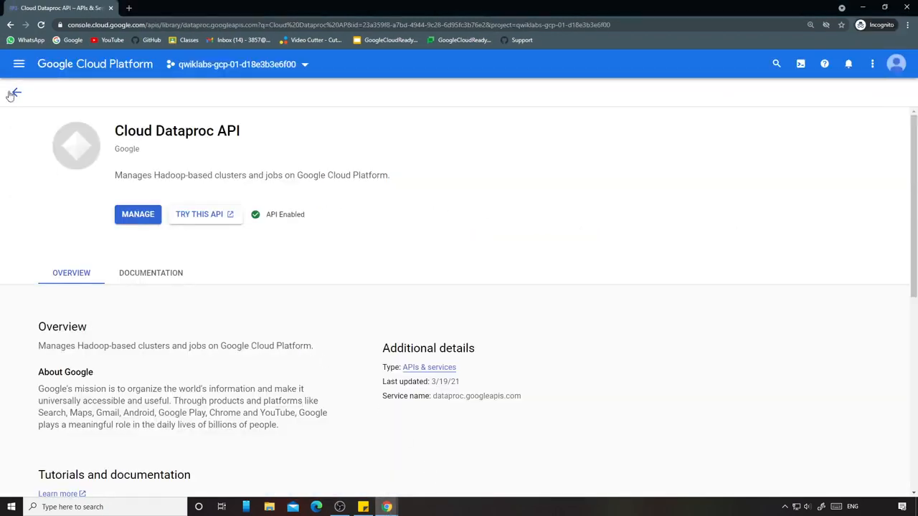
left_click(19, 64)
scroll(54, 307, "down", 15)
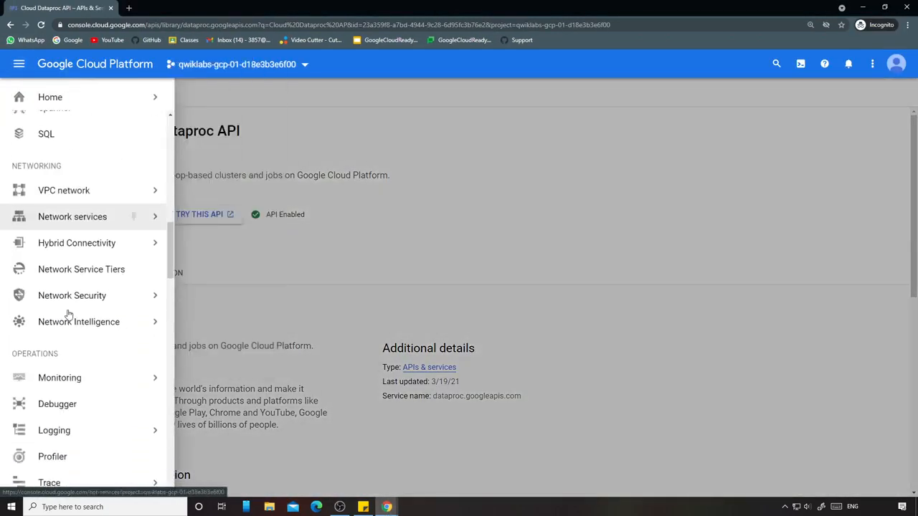
scroll(72, 303, "up", 3)
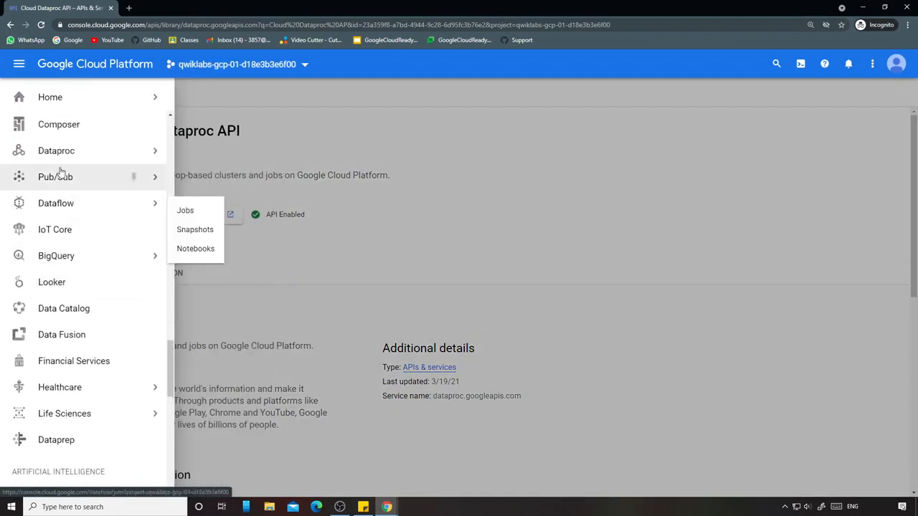
mouse_move(132, 150)
left_click(192, 159)
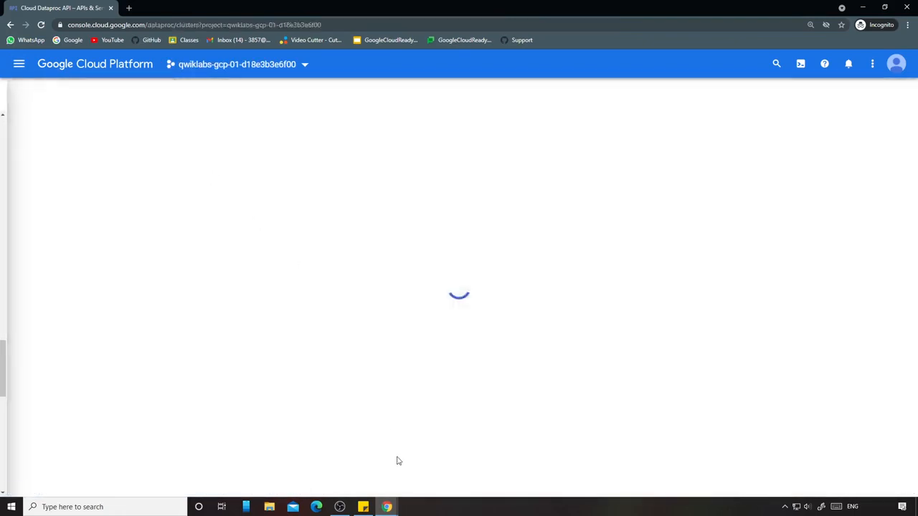
Start creating a Dataproc cluster and name it example-cluster, as given in the lab instructions.
mouse_move(387, 507)
left_click(337, 459)
left_click_drag(399, 292, 459, 293)
mouse_move(387, 507)
left_click(495, 459)
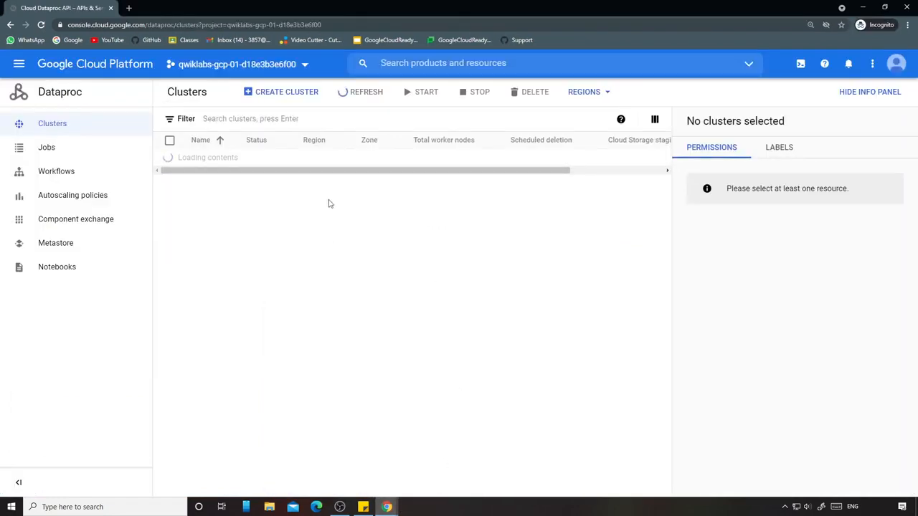
left_click(287, 92)
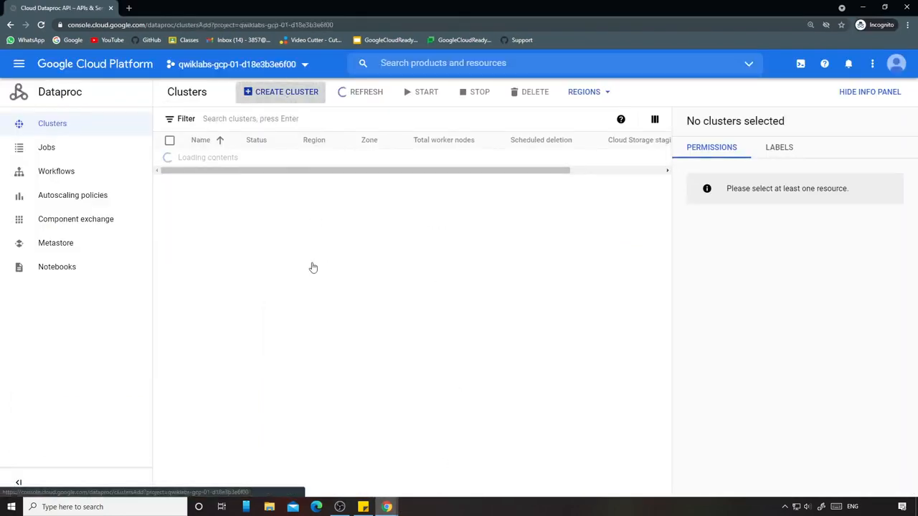
left_click(462, 170)
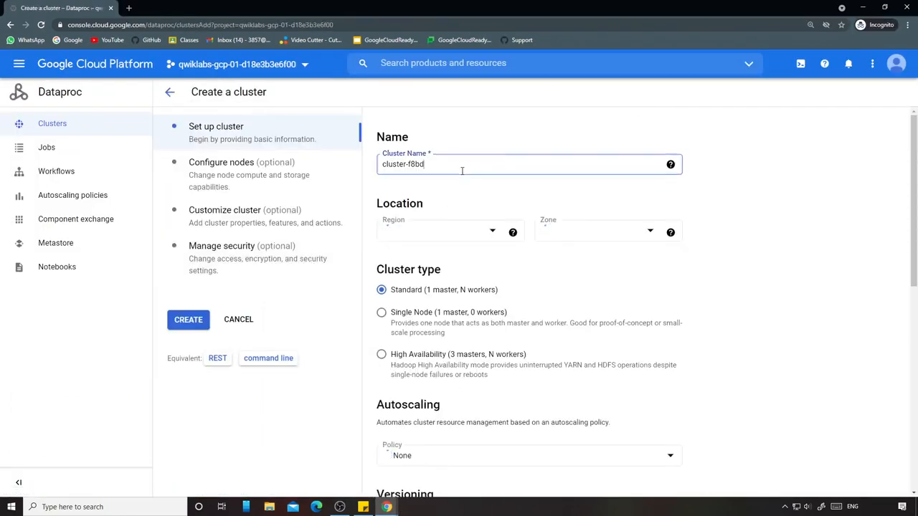
key("ctrl+a")
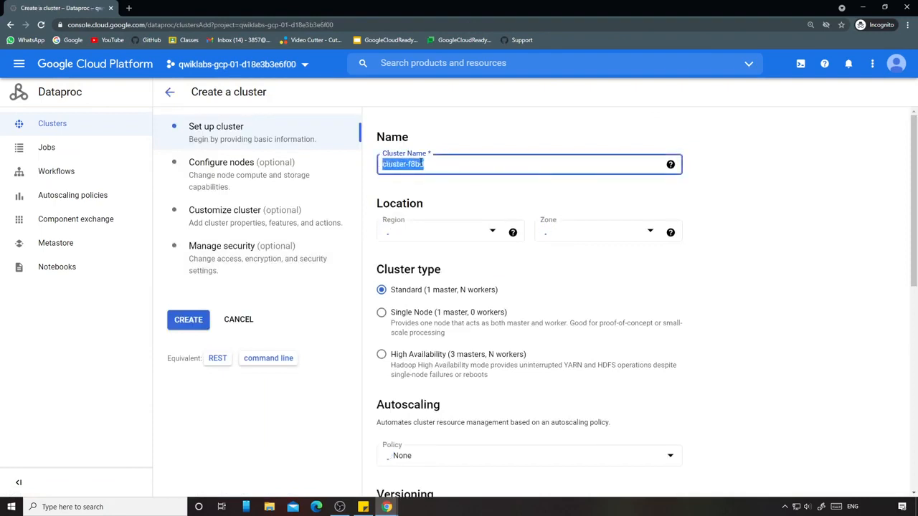
type("example-cluster")
Set the cluster's zone to us-central1-a, compare the settings with the lab instructions, and create the cluster.
left_click(579, 233)
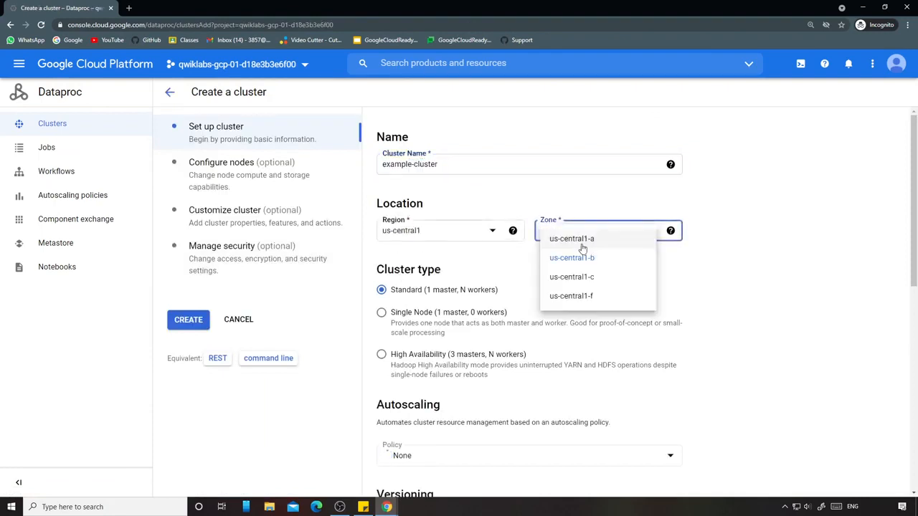
left_click(581, 242)
key("alt+Tab")
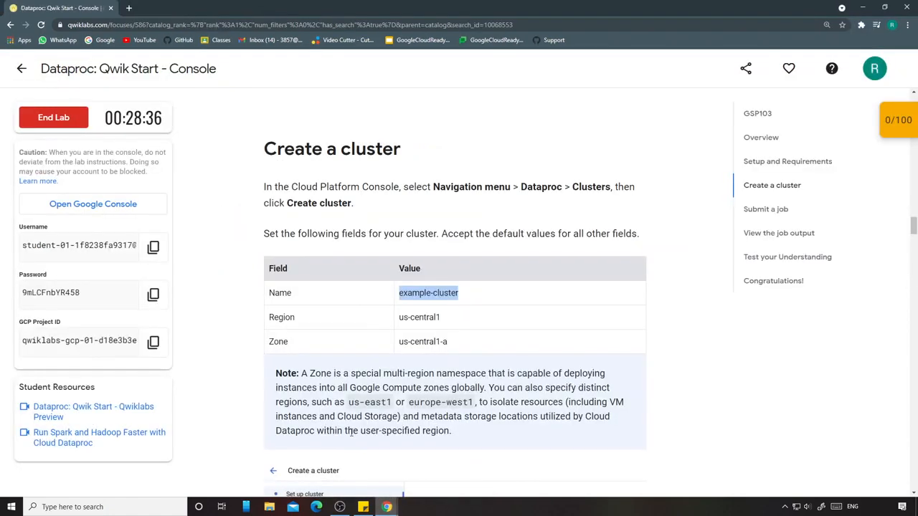
scroll(442, 363, "down", 3)
scroll(443, 362, "down", 3)
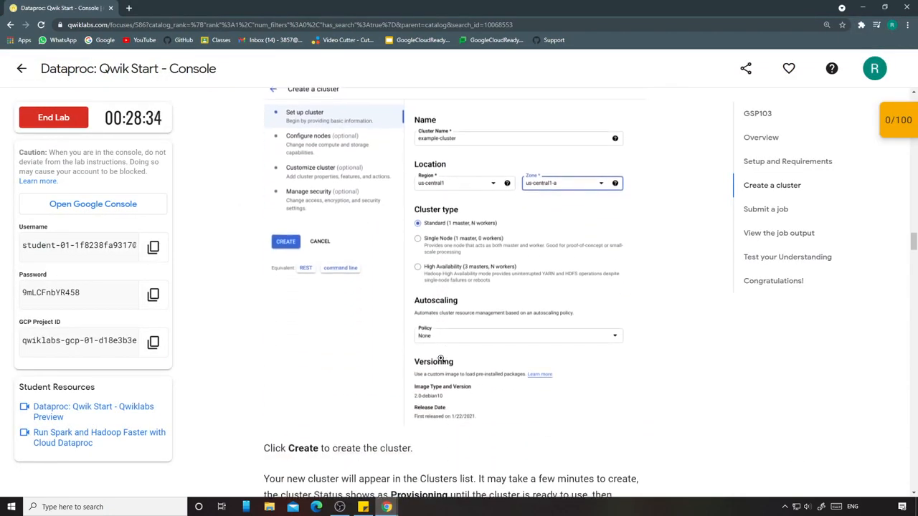
scroll(440, 359, "down", 4)
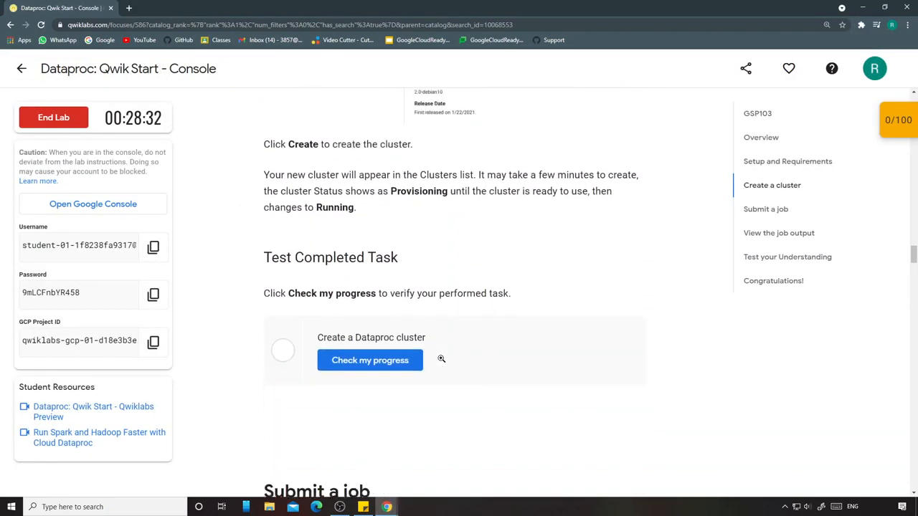
mouse_move(386, 507)
left_click(453, 466)
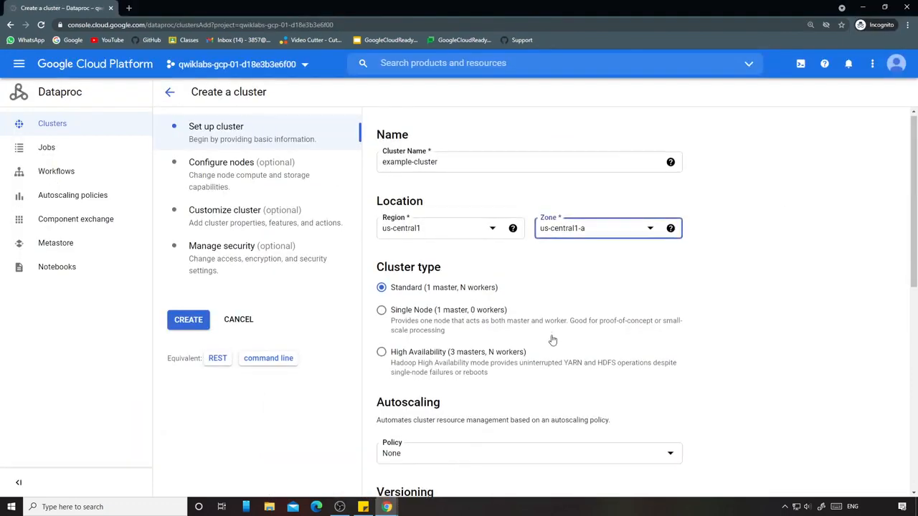
scroll(518, 366, "down", 8)
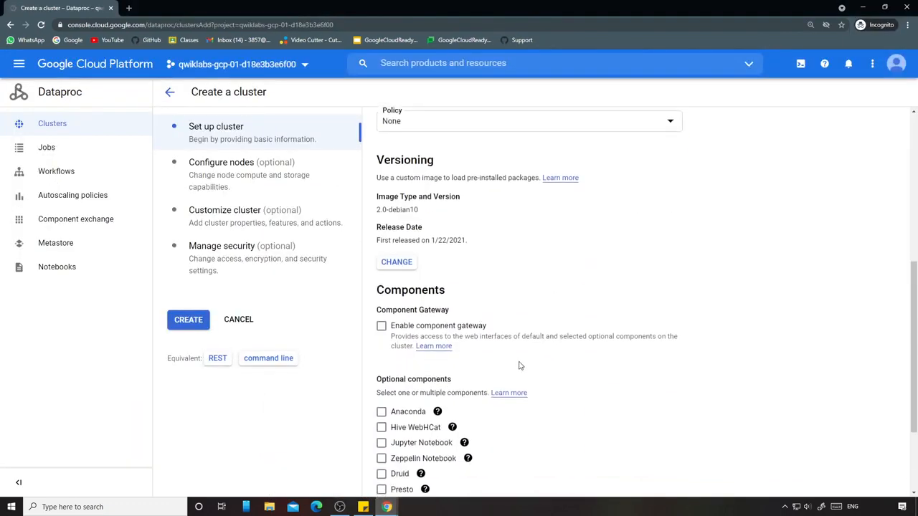
left_click(172, 322)
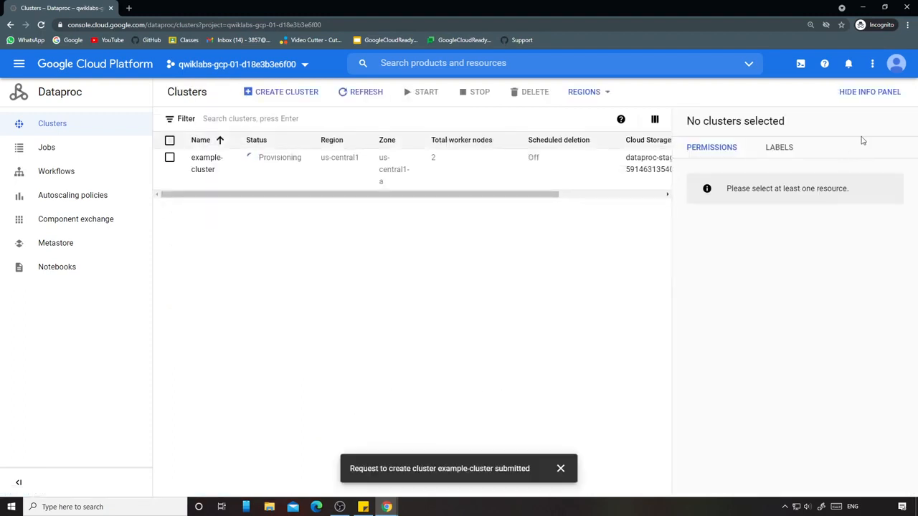
Hide the clusters info panel and check the lab progress for the Create a Dataproc cluster task.
left_click(869, 101)
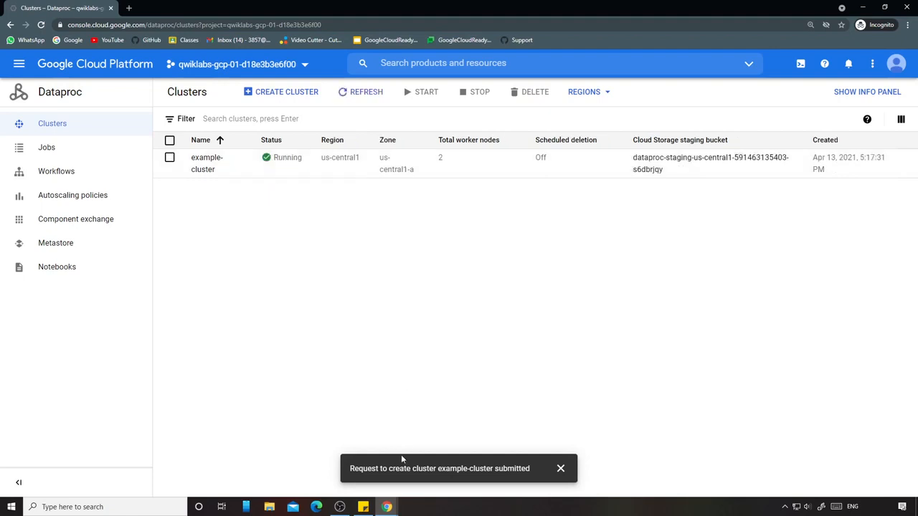
mouse_move(387, 505)
left_click(326, 459)
left_click(372, 338)
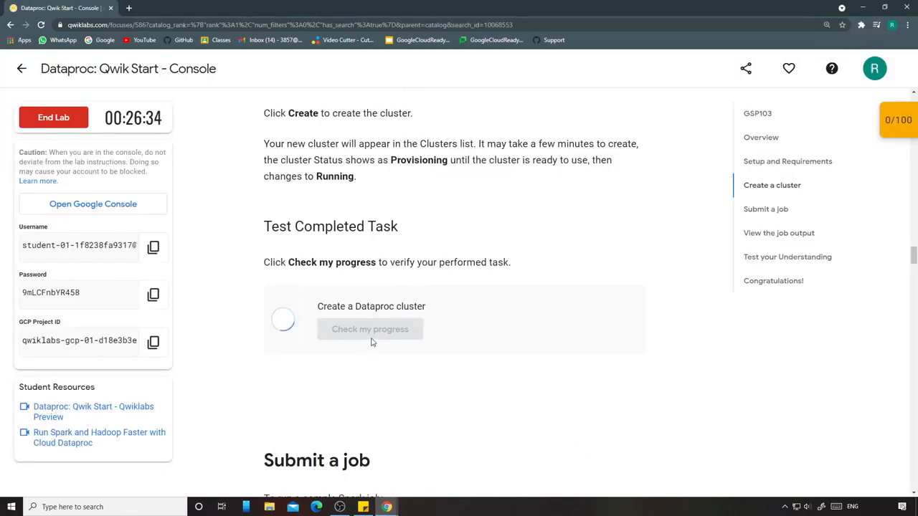
Read the lab's Submit a job instructions, open the Dataproc Jobs page in the Cloud console and start submitting a new job.
scroll(416, 332, "down", 4)
scroll(447, 319, "down", 1)
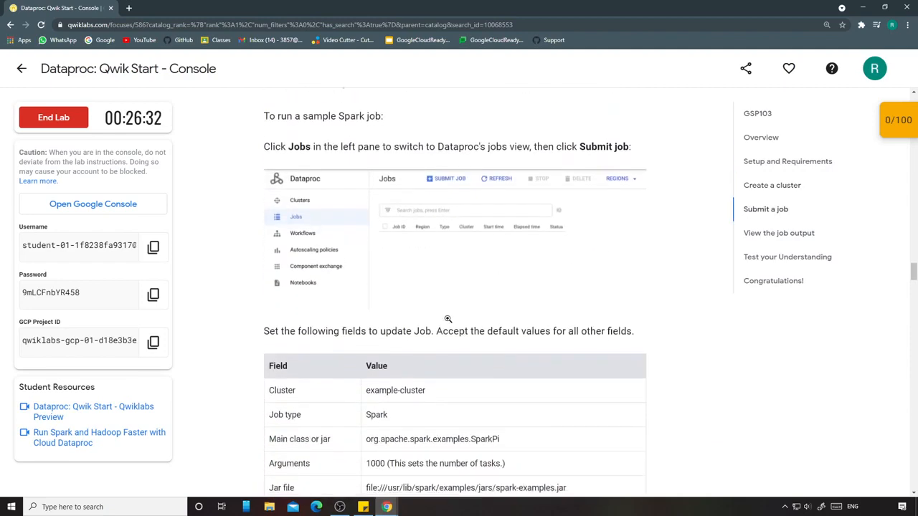
scroll(474, 265, "down", 1)
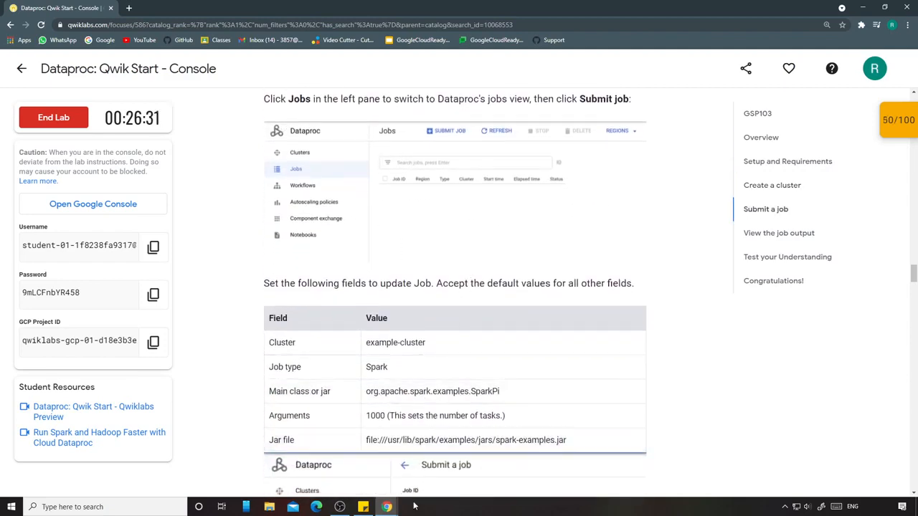
mouse_move(387, 507)
left_click(434, 478)
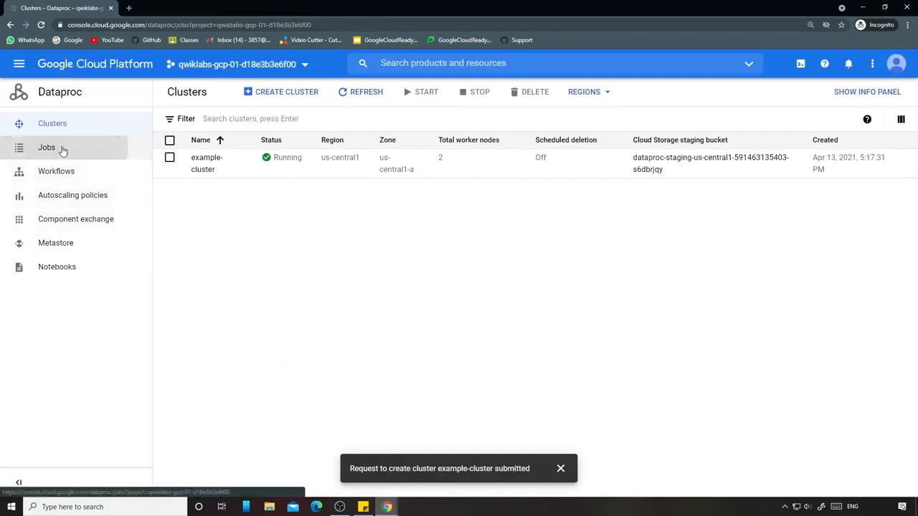
left_click(60, 149)
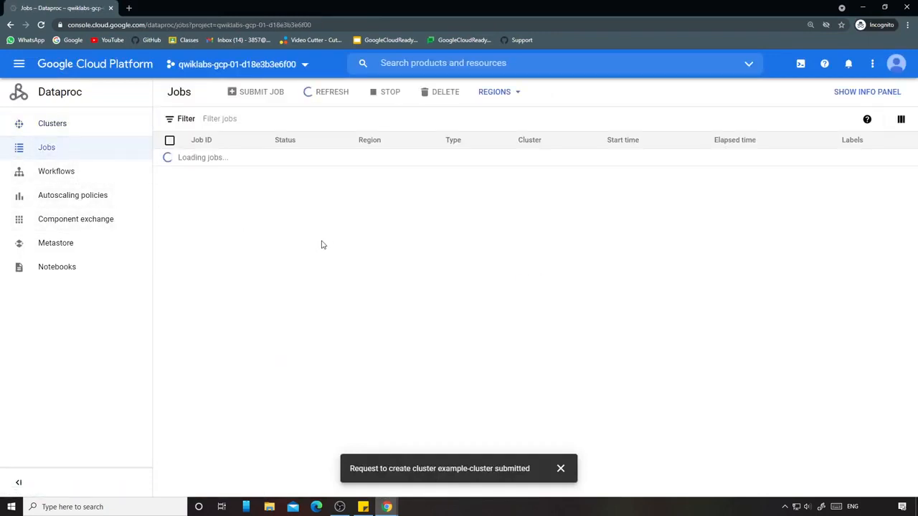
left_click(265, 93)
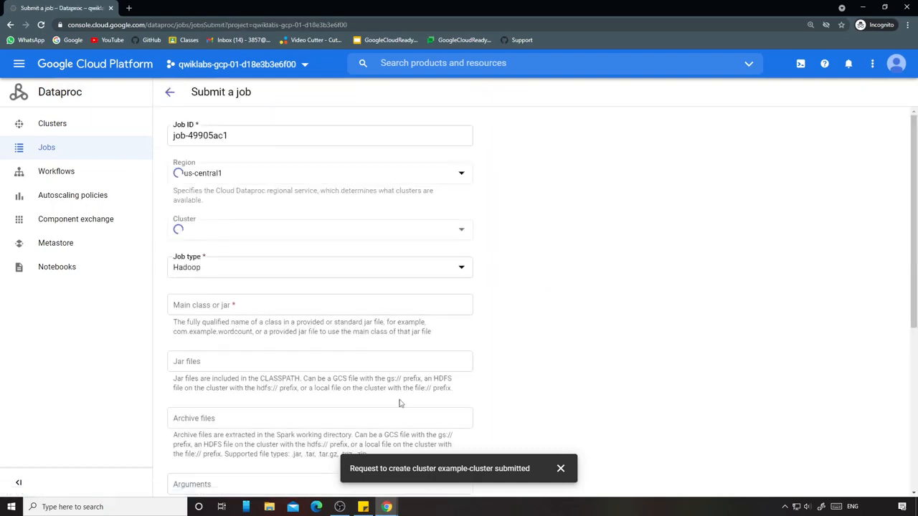
Following the lab's field table, set the job's cluster to example-cluster and its job type to Spark.
key("alt+Tab")
scroll(408, 324, "down", 2)
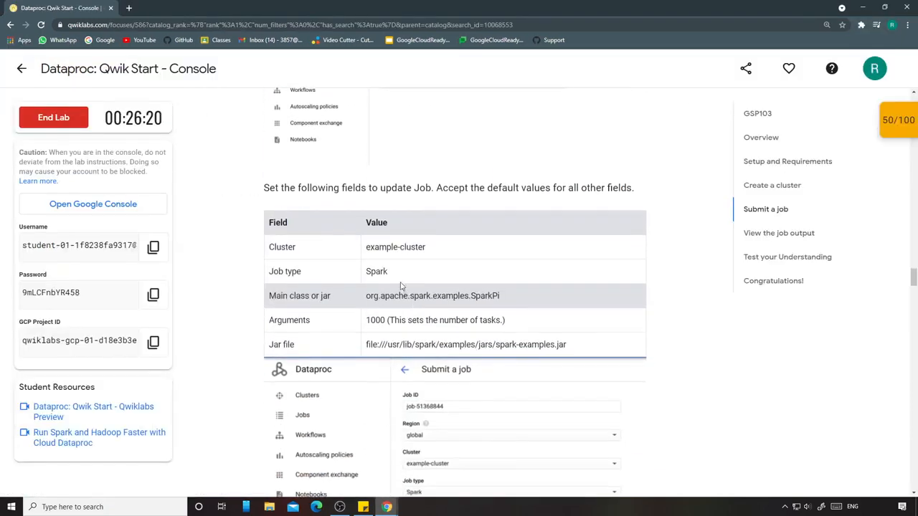
double_click(396, 249)
triple_click(396, 248)
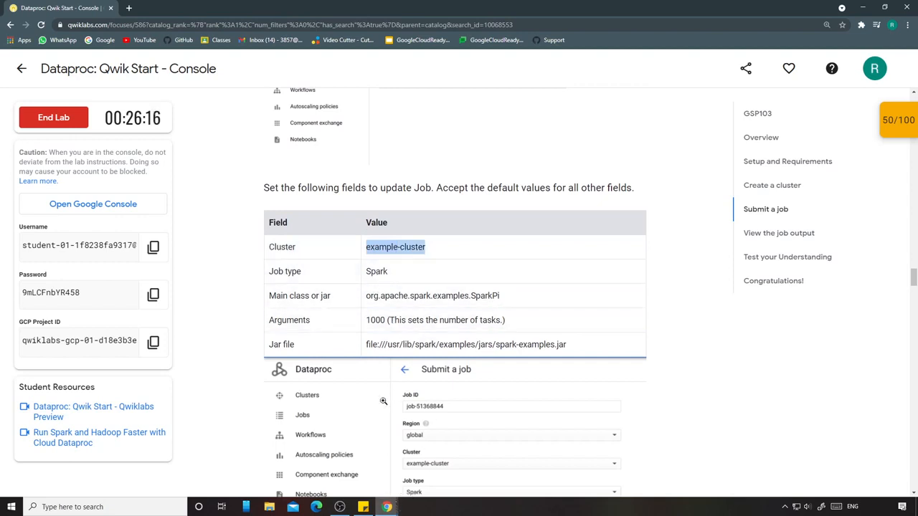
key("alt+Tab")
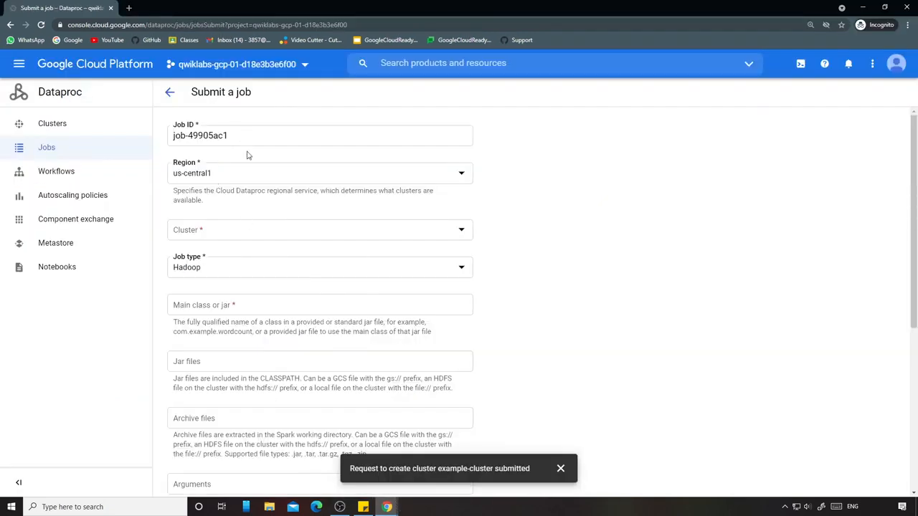
left_click(207, 232)
left_click(212, 238)
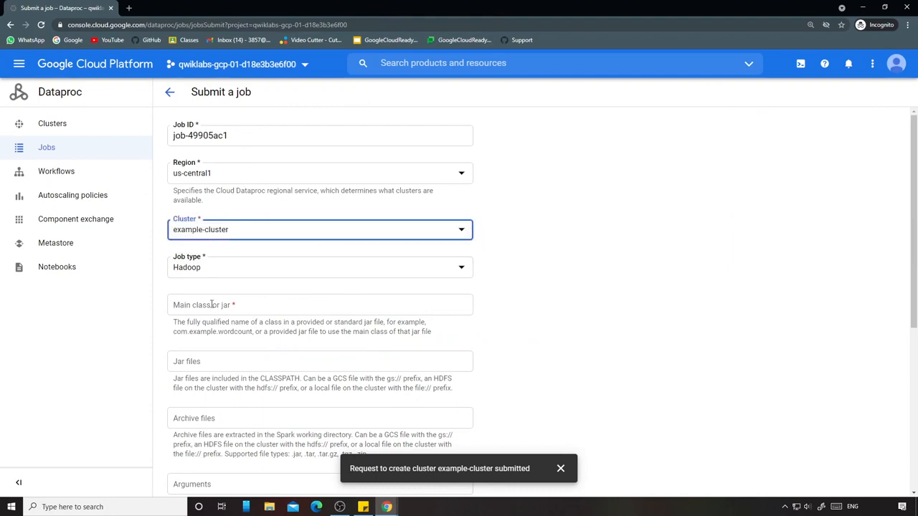
left_click(232, 272)
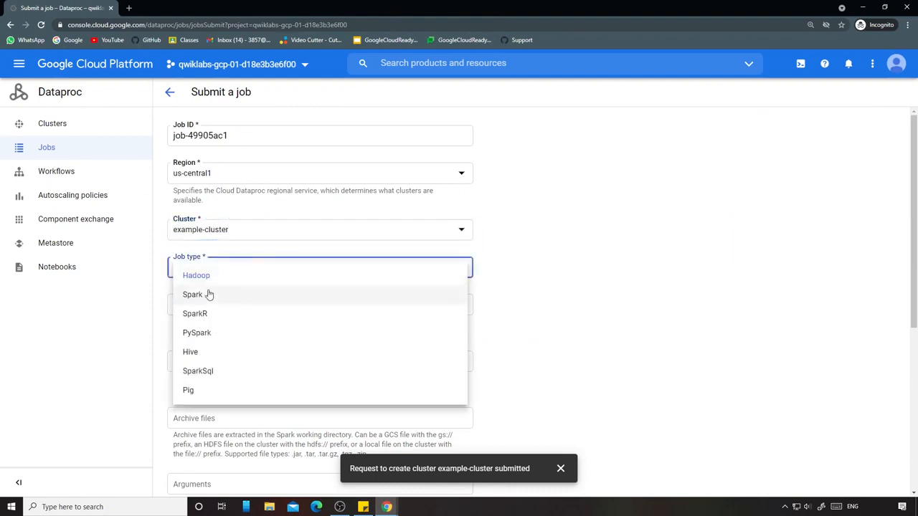
left_click(212, 293)
Copy org.apache.spark.examples.SparkPi from the lab instructions into the job's main class or jar setting.
key("alt+Tab")
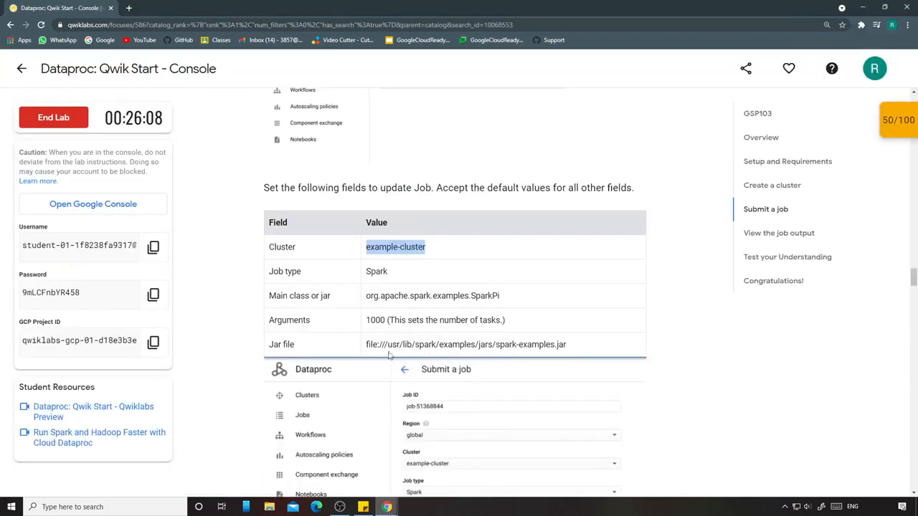
double_click(398, 296)
key("ctrl+c")
key("alt+Tab")
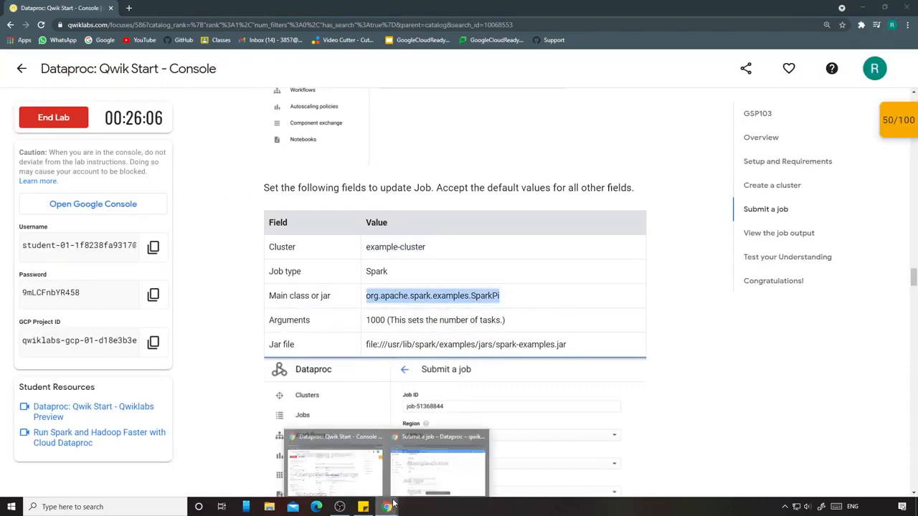
left_click(240, 315)
key("ctrl+v")
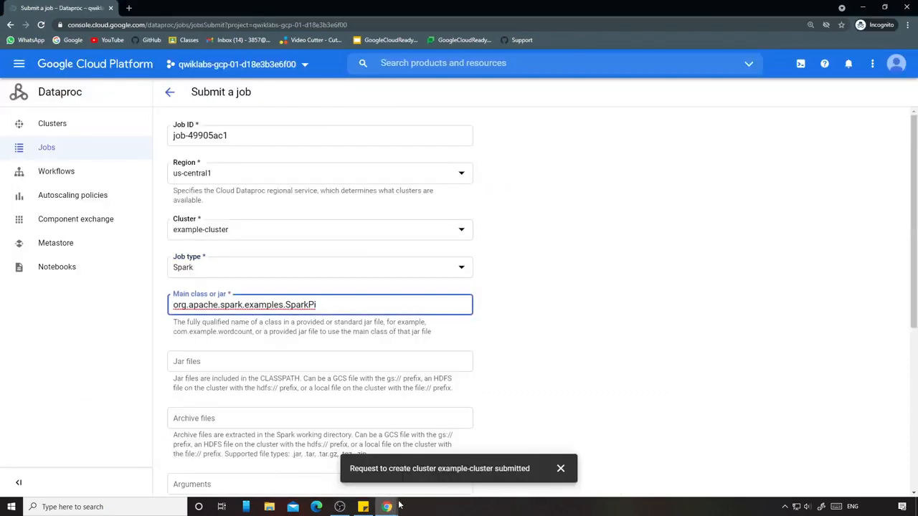
Copy the value 1000 from the lab instructions into the job's arguments.
key("alt+Tab")
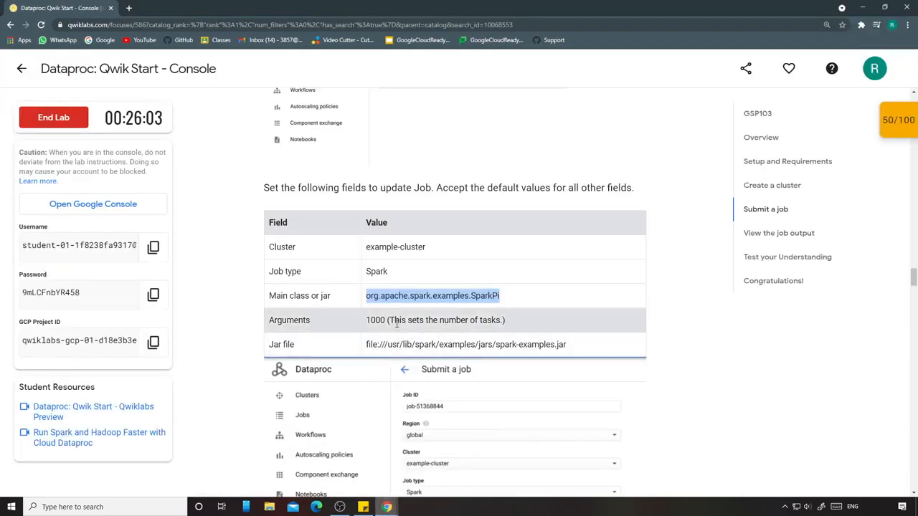
double_click(383, 322)
key("ctrl+c")
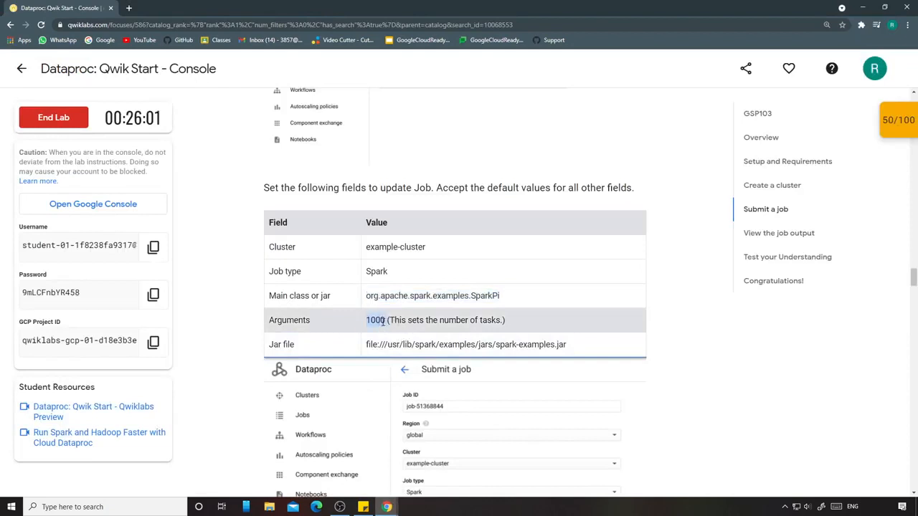
key("alt+Tab")
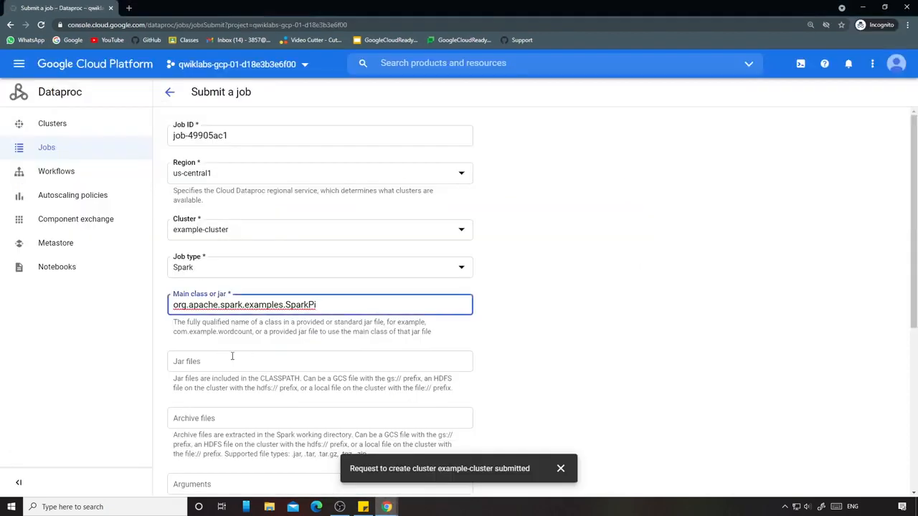
scroll(232, 355, "down", 2)
left_click(237, 341)
key("ctrl+v")
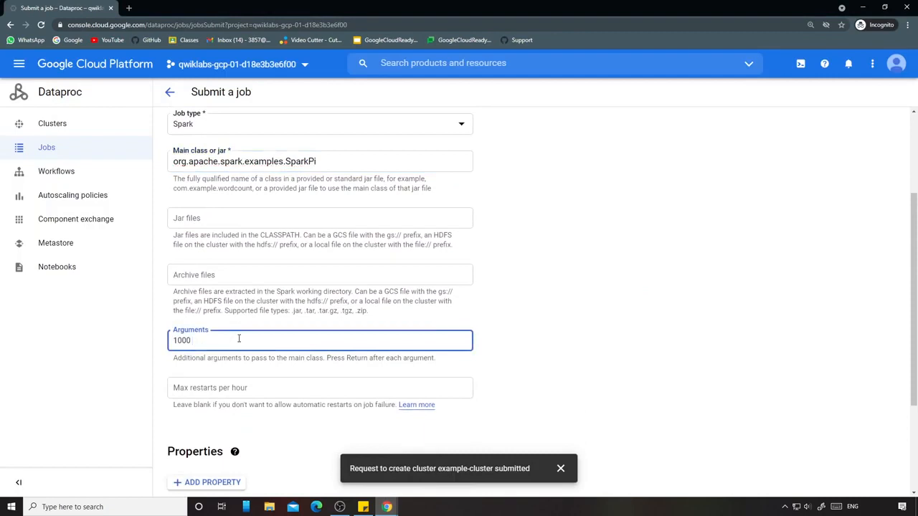
Copy file:///usr/lib/spark/examples/jars/spark-examples.jar from the lab instructions into the job's jar files.
left_click(334, 459)
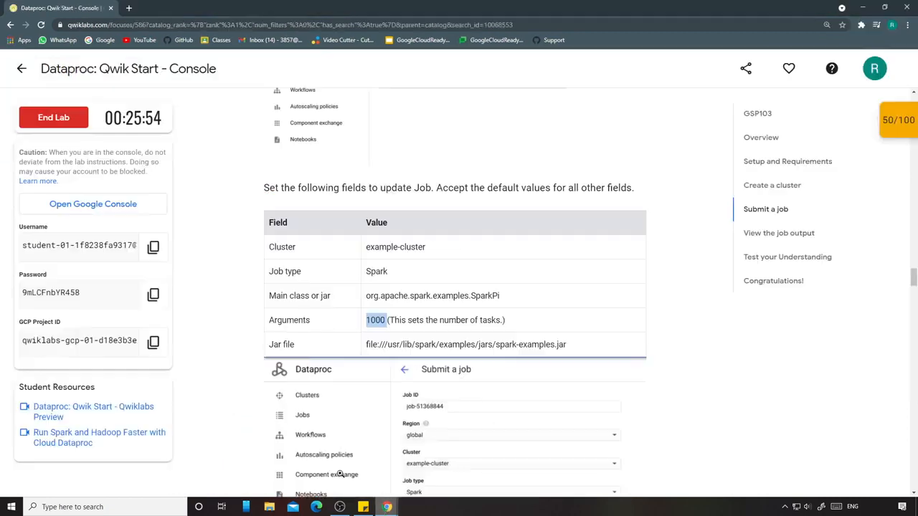
triple_click(384, 346)
key("ctrl+c")
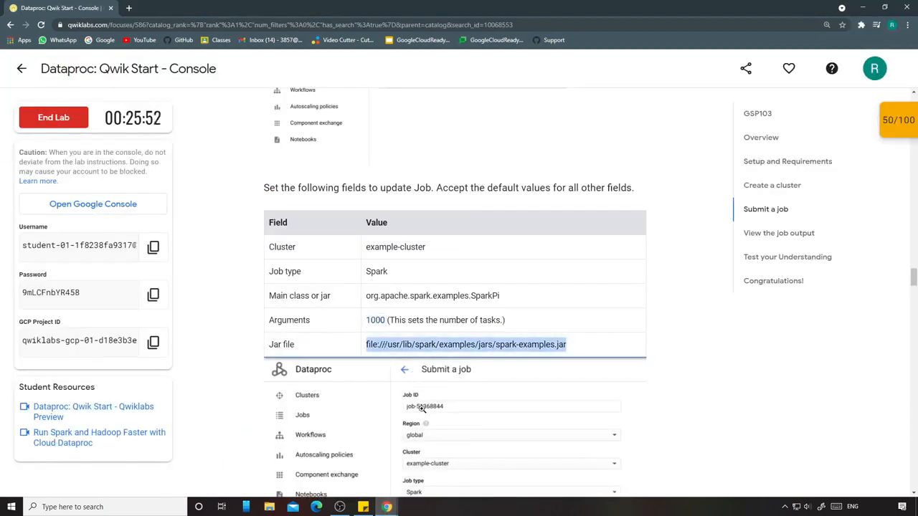
mouse_move(387, 506)
left_click(428, 479)
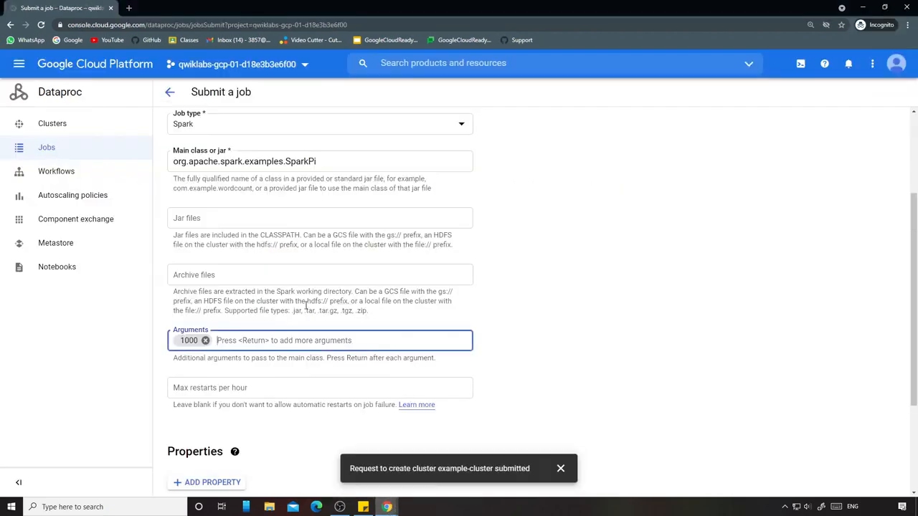
left_click(245, 224)
key("ctrl+v")
Compare the job settings with the rest of the lab's Submit a job instructions and submit the job.
scroll(365, 409, "down", 2)
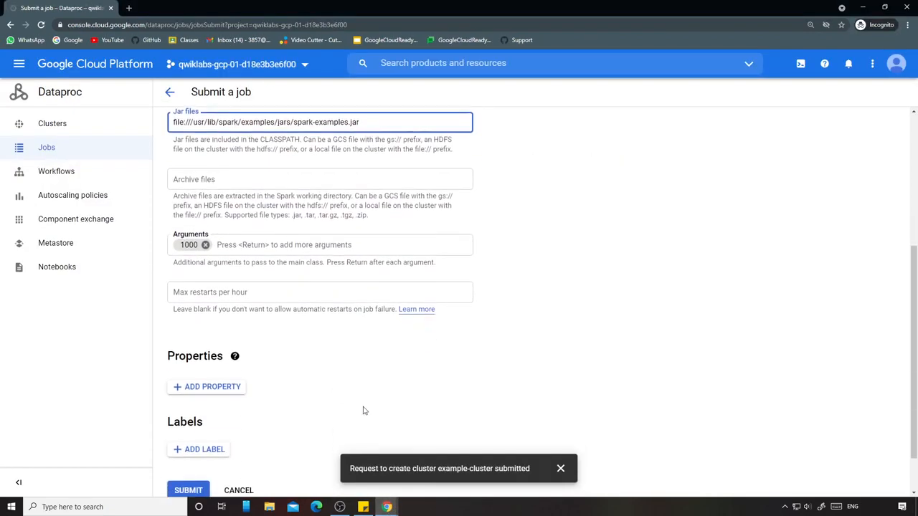
mouse_move(387, 506)
left_click(348, 440)
scroll(401, 357, "down", 3)
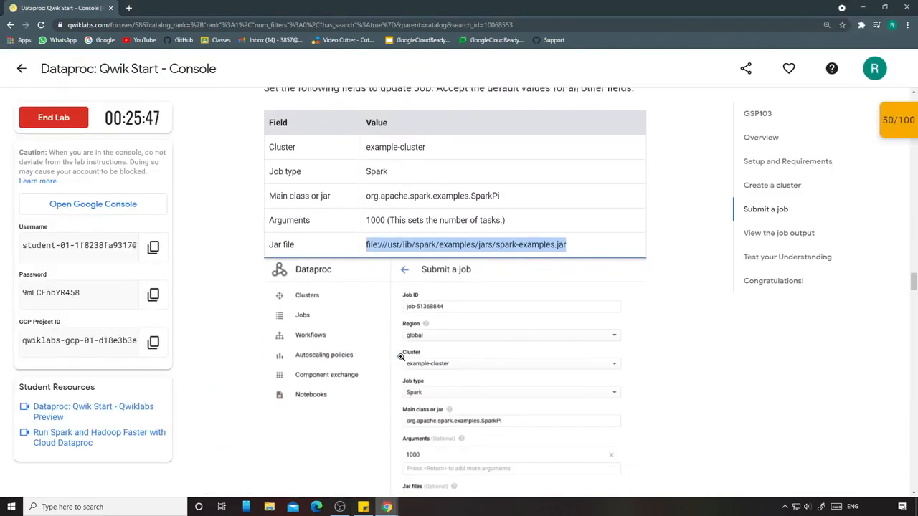
scroll(401, 357, "down", 6)
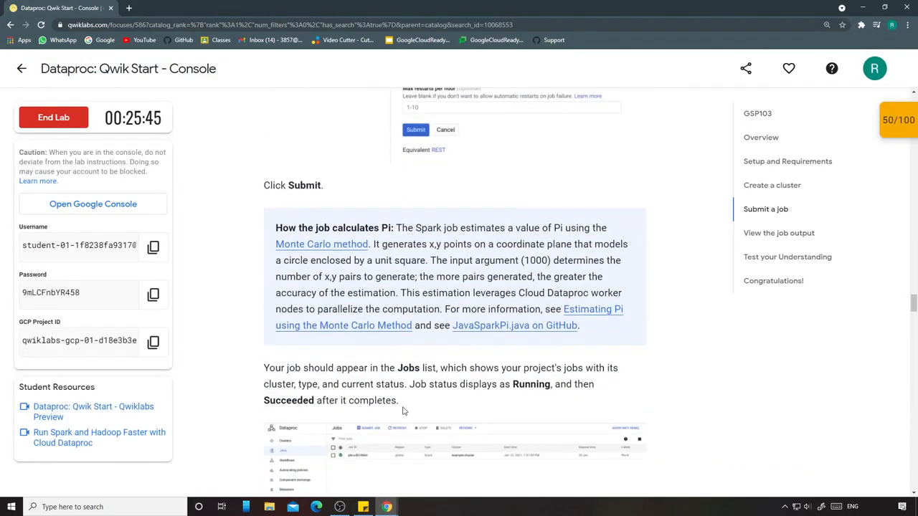
mouse_move(391, 504)
left_click(441, 451)
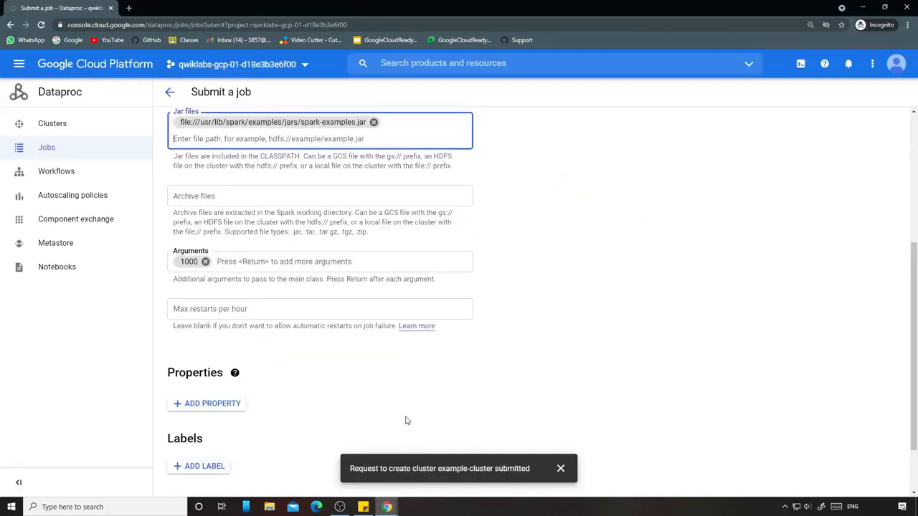
scroll(287, 359, "down", 2)
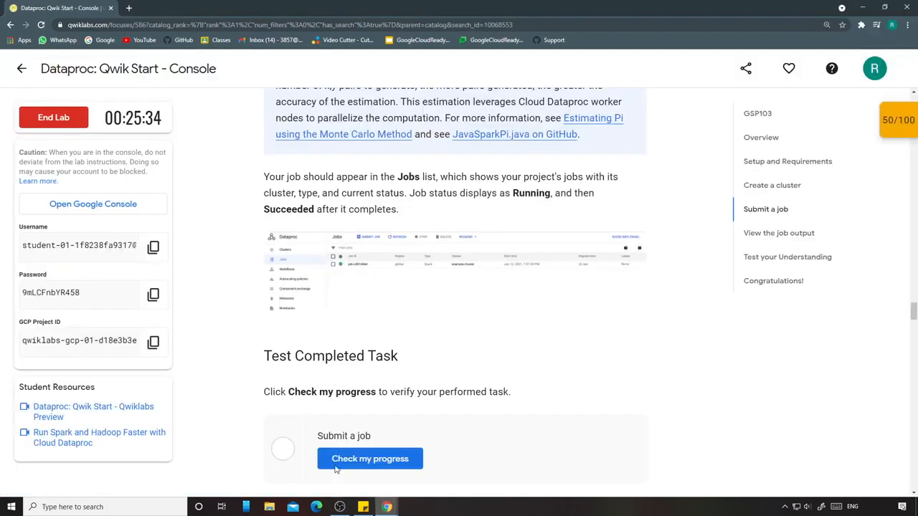
Try to verify the Submit a job task with the lab's progress check.
left_click(333, 445)
left_click(365, 457)
scroll(452, 384, "down", 2)
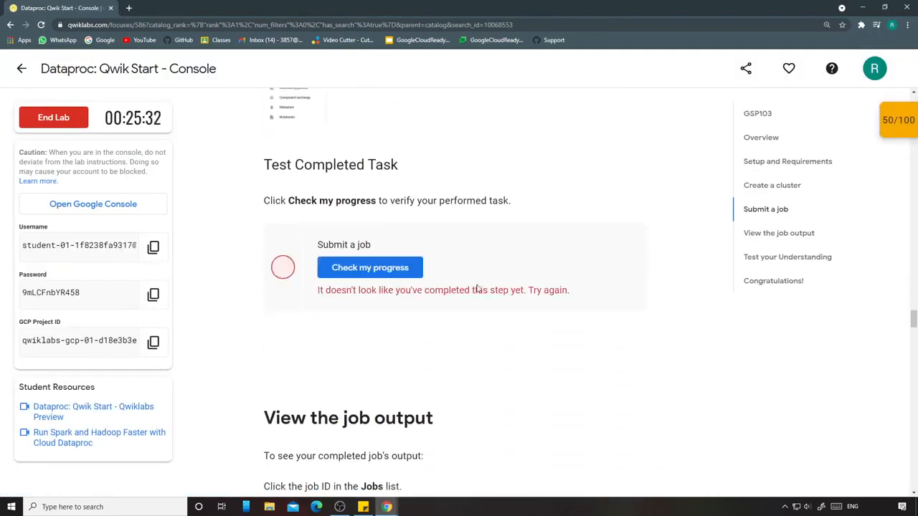
Return to the job details in the Cloud console and turn on line wrap for the job output.
mouse_move(387, 506)
left_click(440, 449)
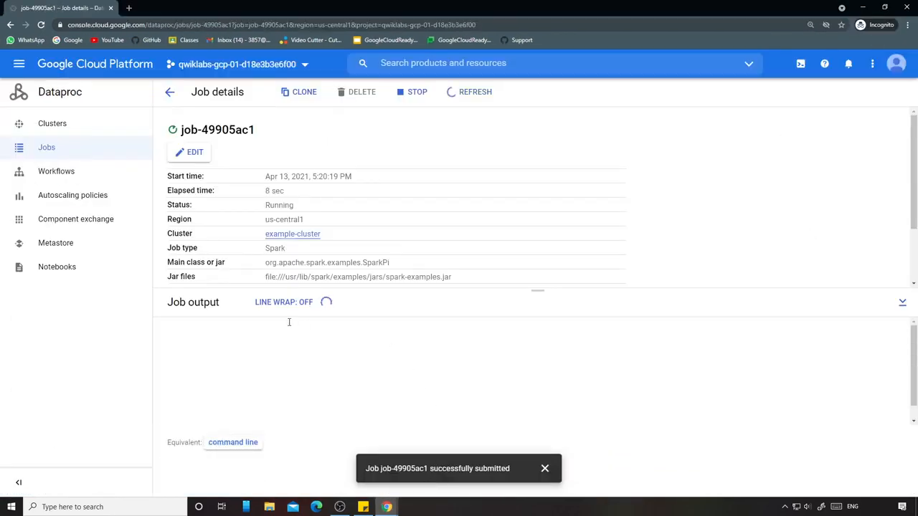
left_click(314, 306)
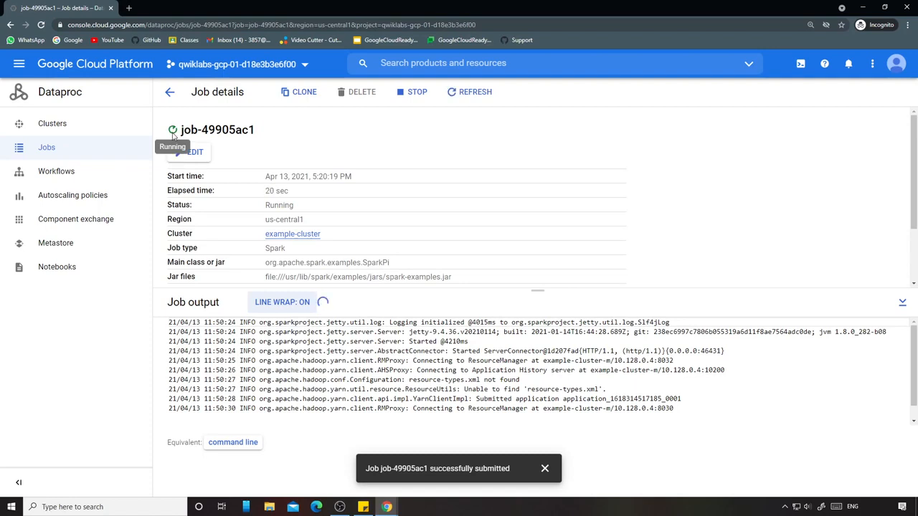
Try the lab's Submit a job progress check again, and go back to the job details to watch the output.
mouse_move(386, 507)
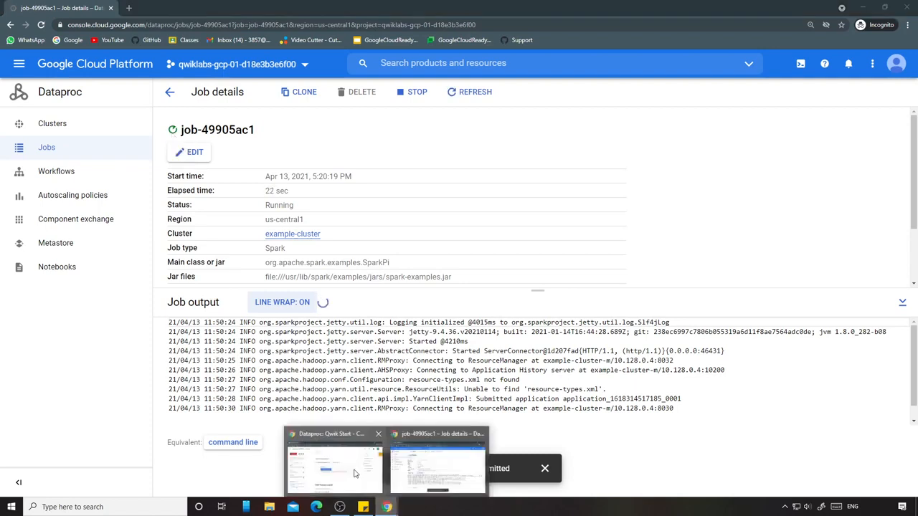
left_click(276, 448)
left_click(368, 266)
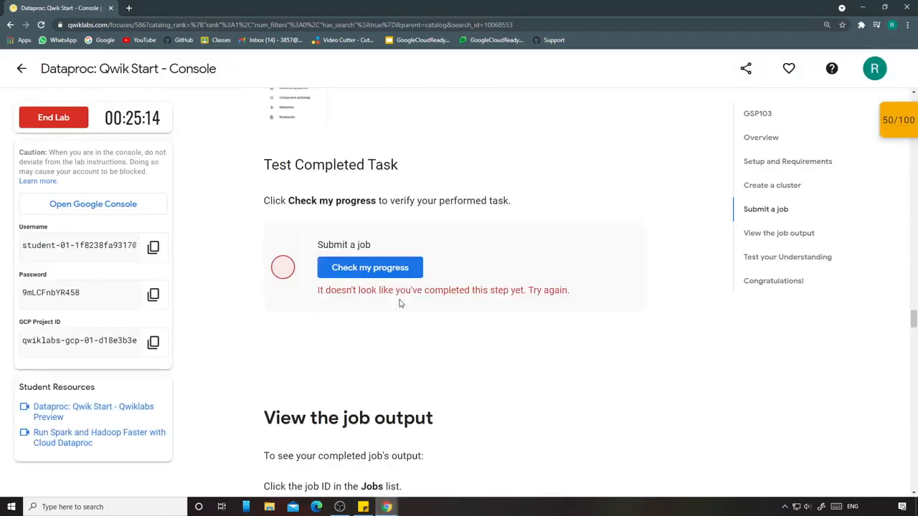
scroll(409, 315, "up", 1)
scroll(409, 349, "down", 2)
mouse_move(386, 507)
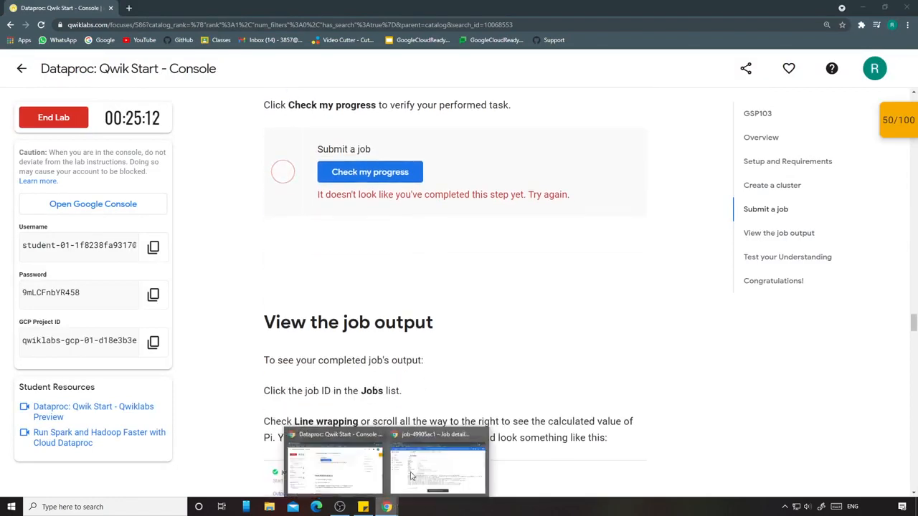
left_click(421, 437)
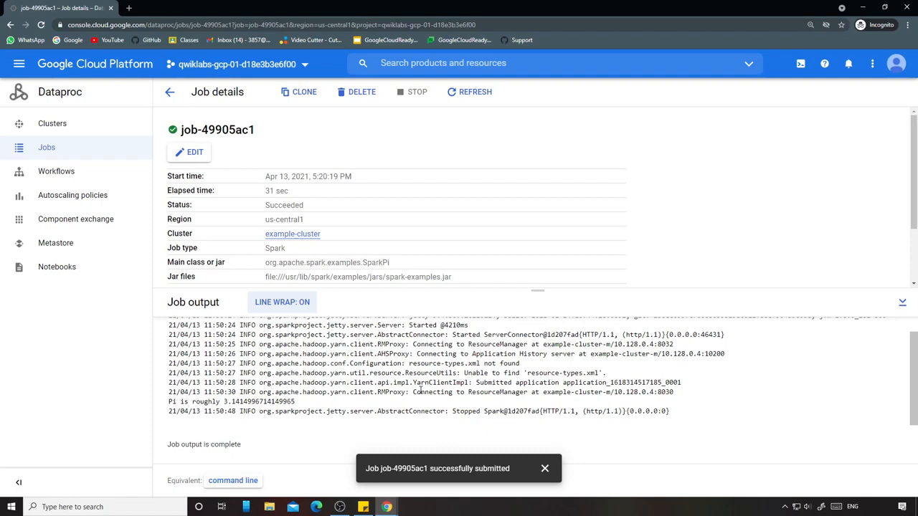
Check the lab progress for the completed Submit a job task and read on to the Update a cluster instructions.
left_click(333, 463)
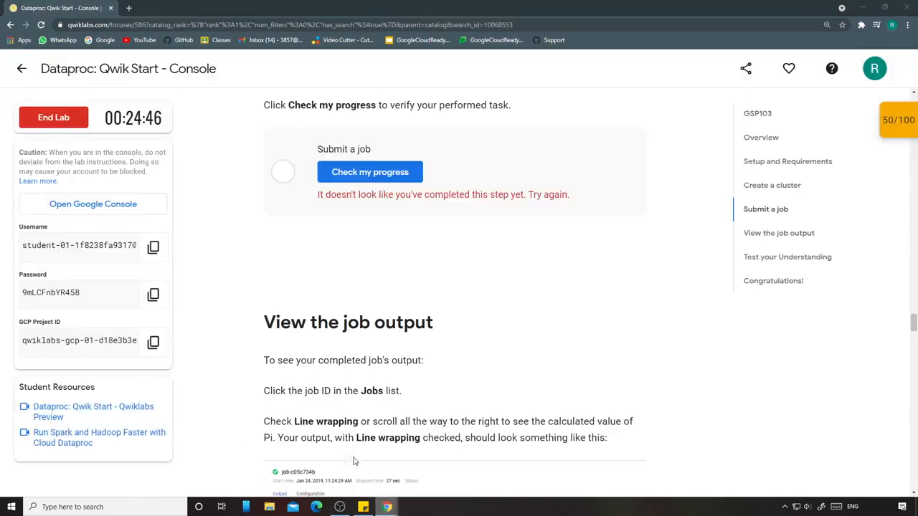
left_click(387, 178)
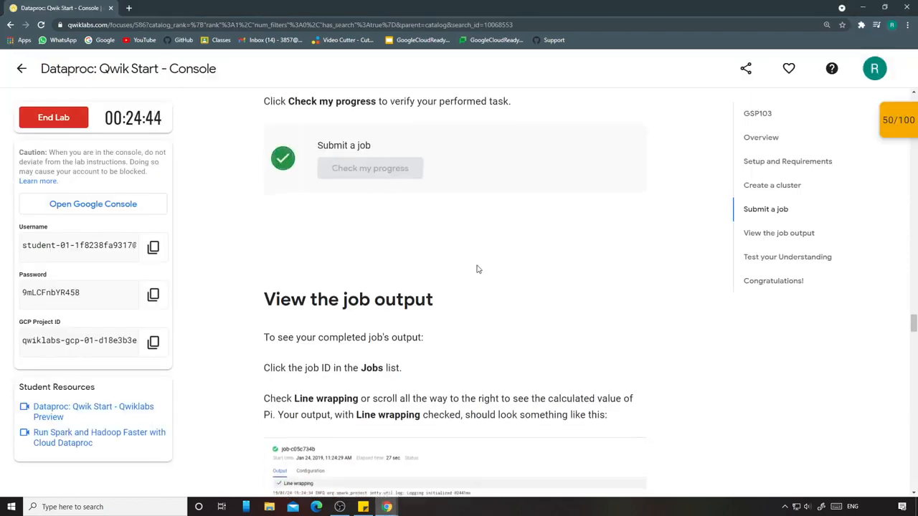
scroll(420, 265, "down", 4)
scroll(487, 260, "up", 1)
scroll(323, 215, "down", 5)
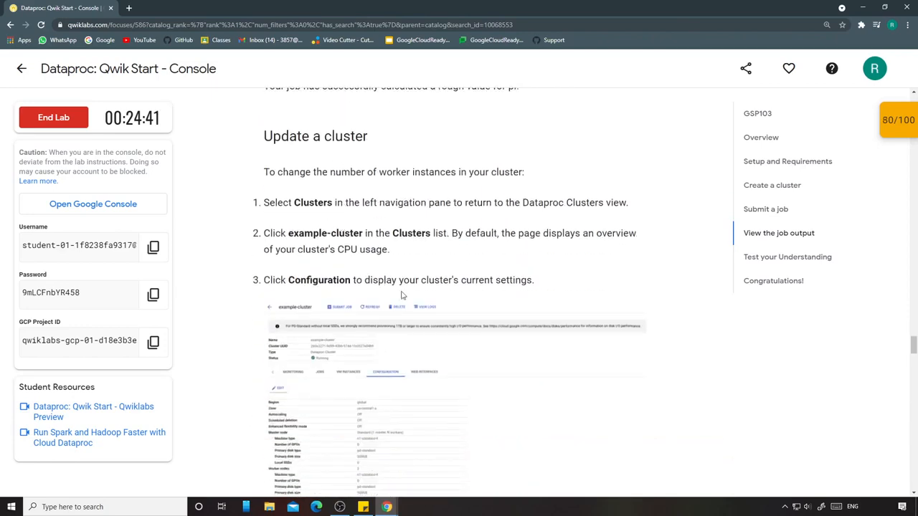
Read the Update a cluster instructions, switch to the Cloud console and open the configuration of example-cluster.
scroll(423, 237, "down", 1)
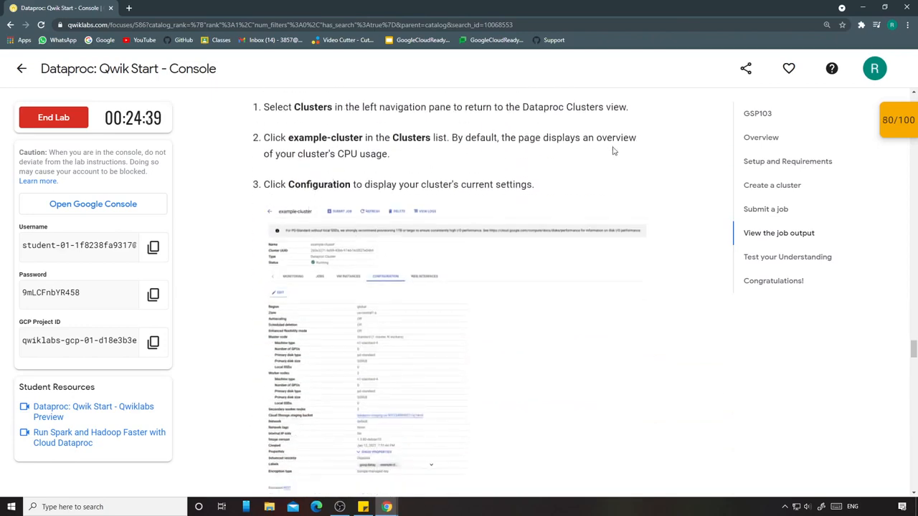
scroll(356, 214, "down", 4)
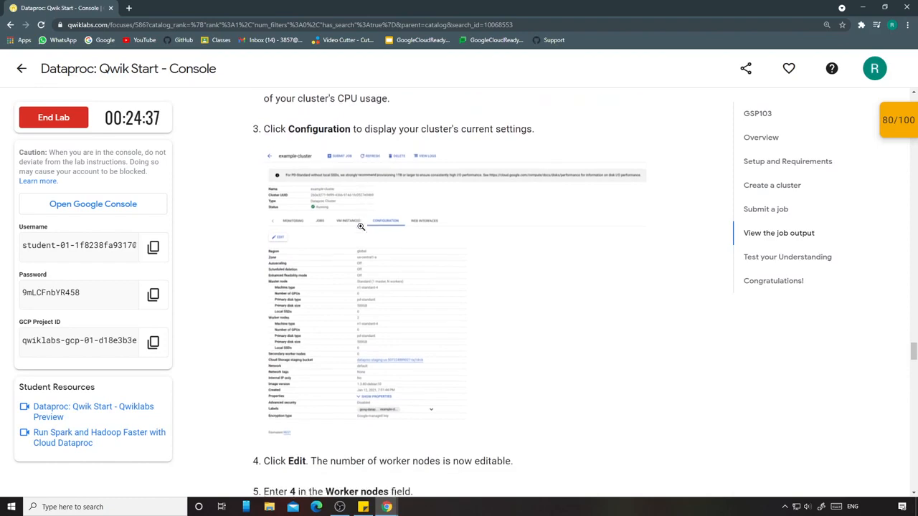
left_click(386, 507)
left_click(441, 459)
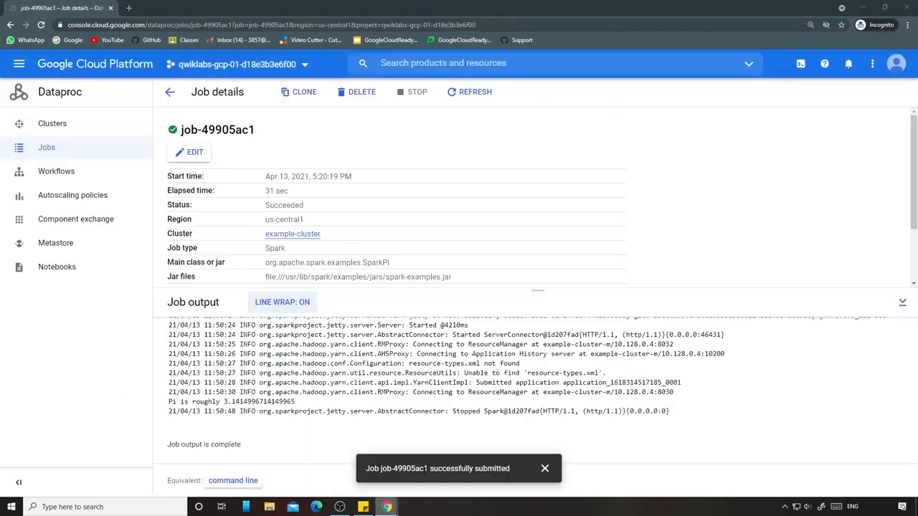
left_click(67, 128)
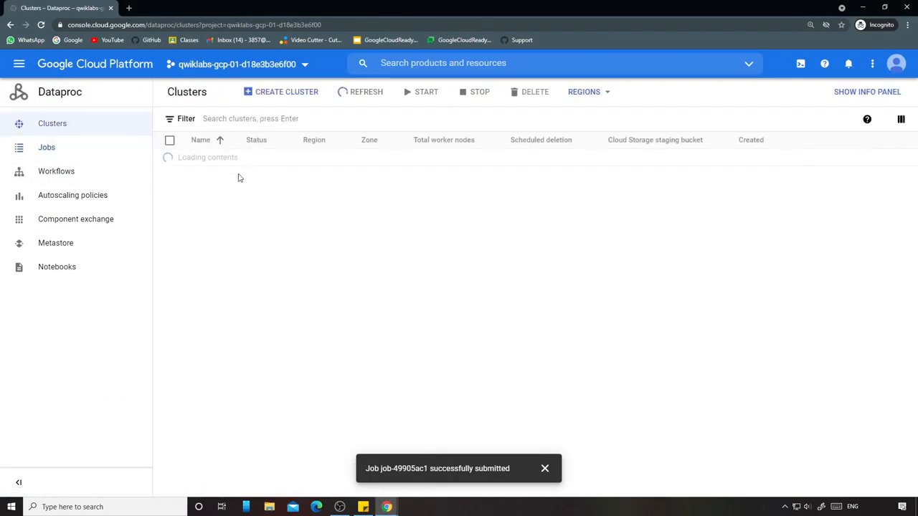
left_click(214, 164)
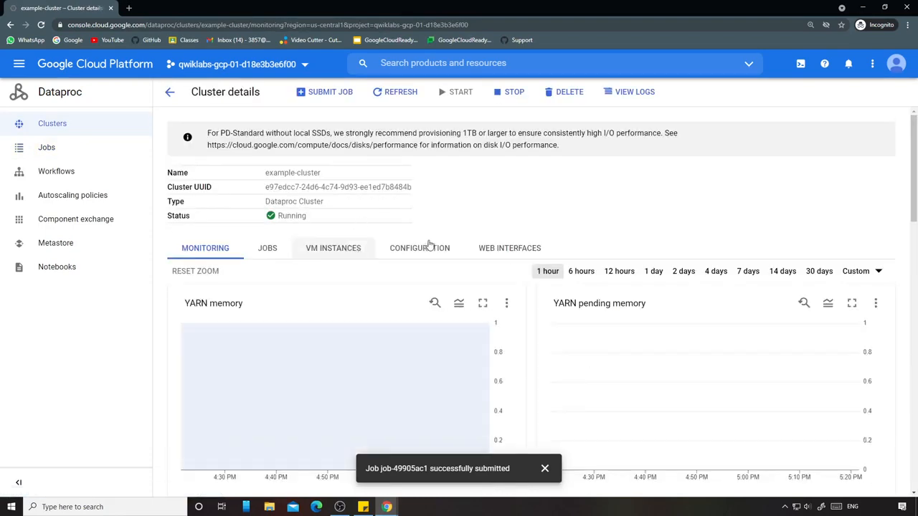
left_click(443, 238)
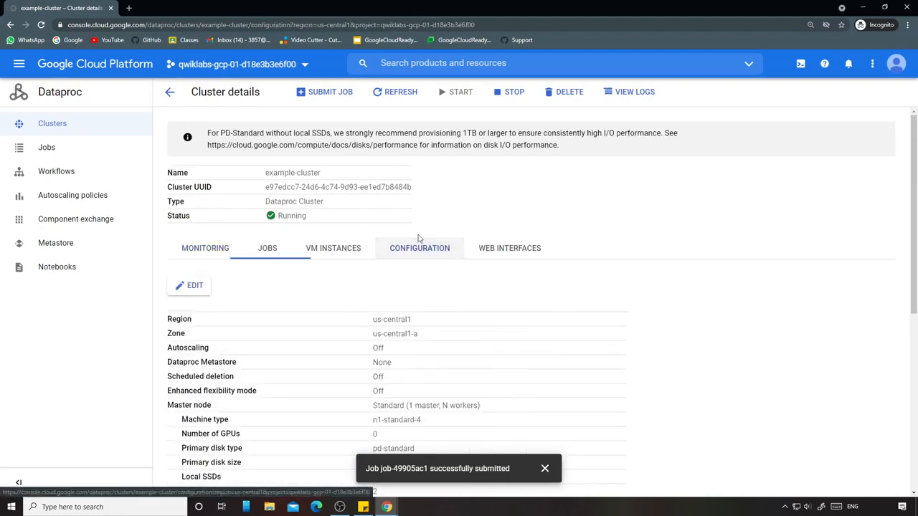
Edit the configuration of example-cluster and set its worker nodes to 4.
left_click(192, 286)
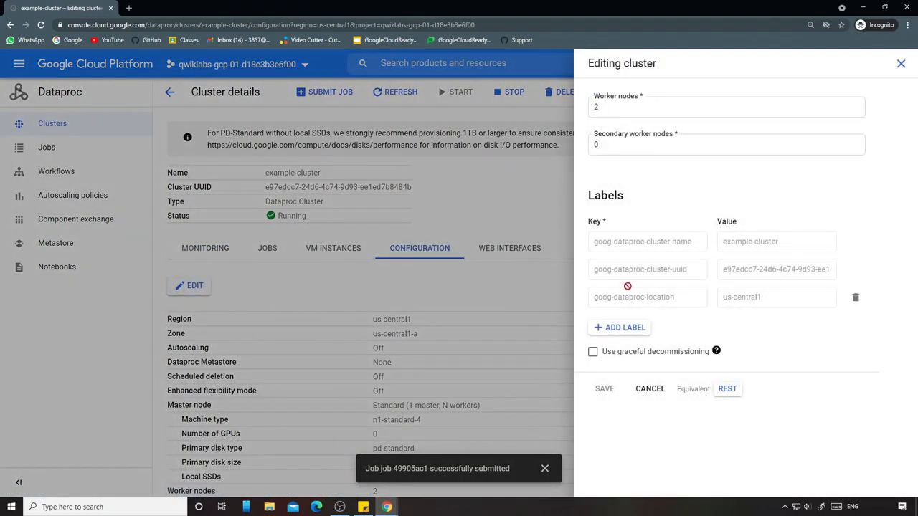
left_click(632, 108)
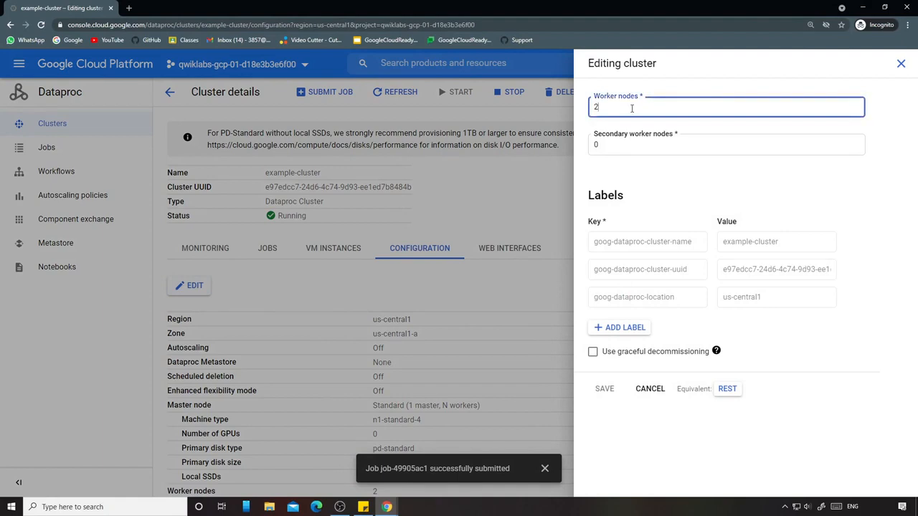
type("4")
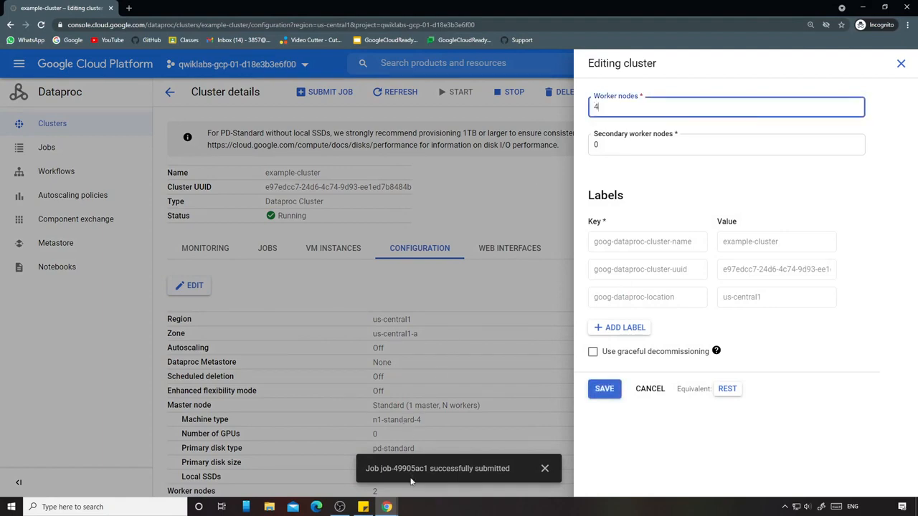
Compare the edited cluster settings with the lab instructions and save the cluster update.
mouse_move(387, 507)
left_click(332, 467)
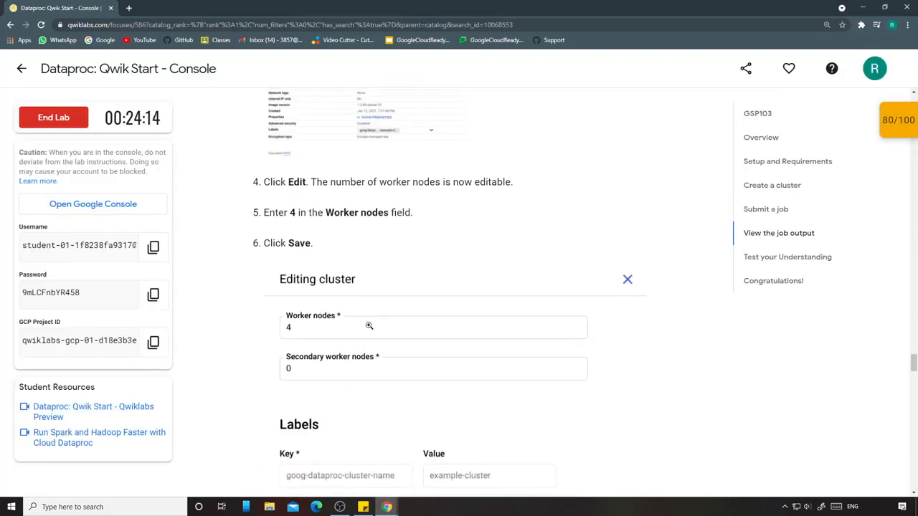
scroll(369, 324, "down", 1)
scroll(370, 318, "down", 2)
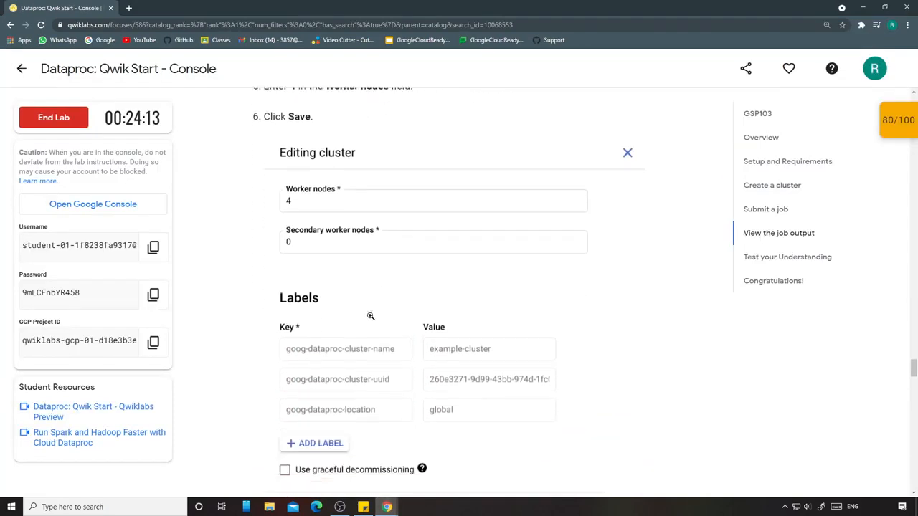
scroll(371, 316, "down", 5)
mouse_move(397, 508)
left_click(441, 466)
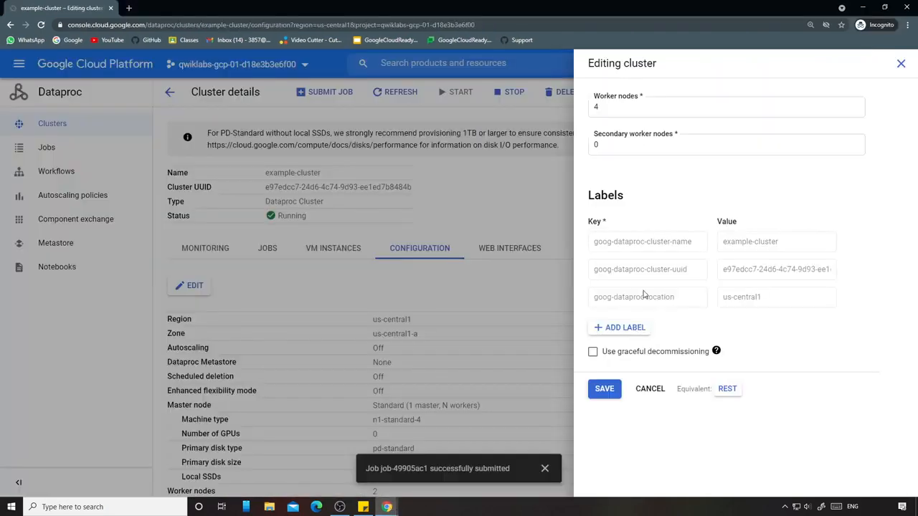
left_click(602, 392)
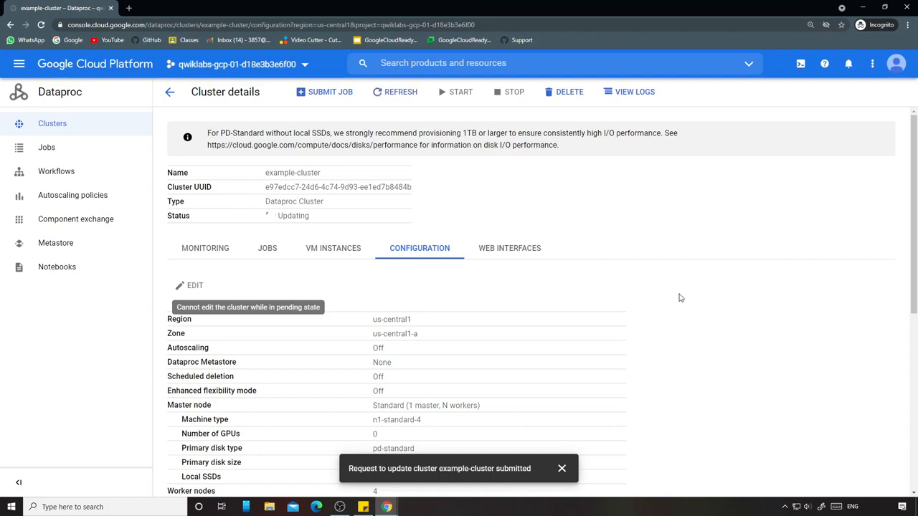
Refresh the details of example-cluster several times to follow the update status.
left_click(398, 93)
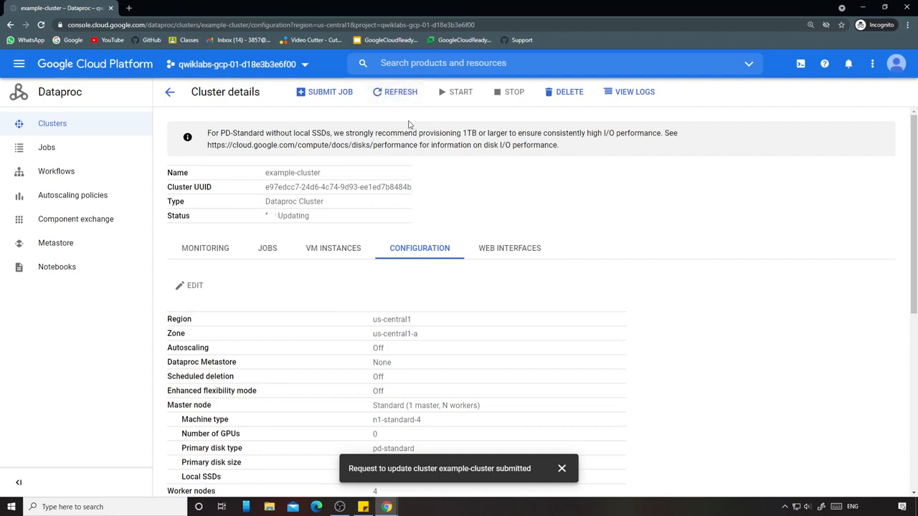
left_click(399, 93)
left_click(397, 92)
left_click(397, 92)
Return to the Qwiklabs page, check the progress of the Update a cluster task and review the checkpoint scores.
mouse_move(386, 507)
left_click(331, 459)
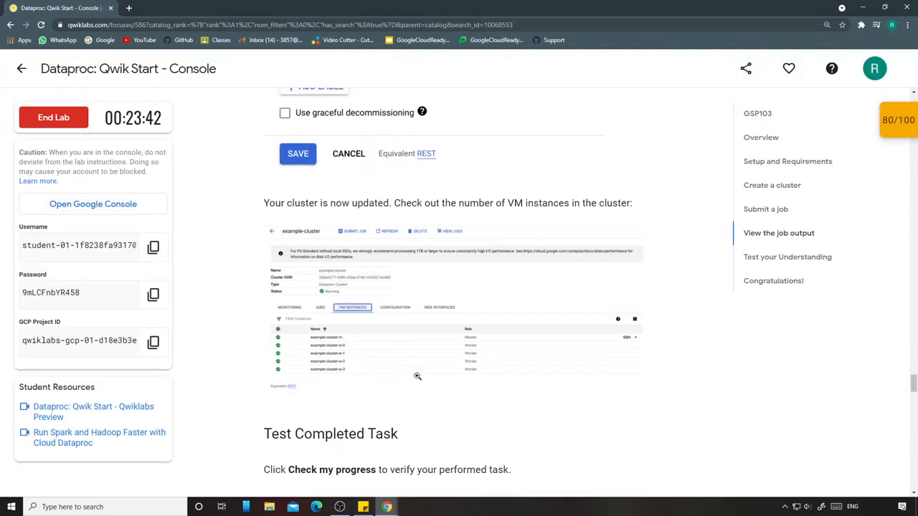
scroll(391, 268, "down", 4)
left_click(370, 256)
scroll(401, 323, "up", 2)
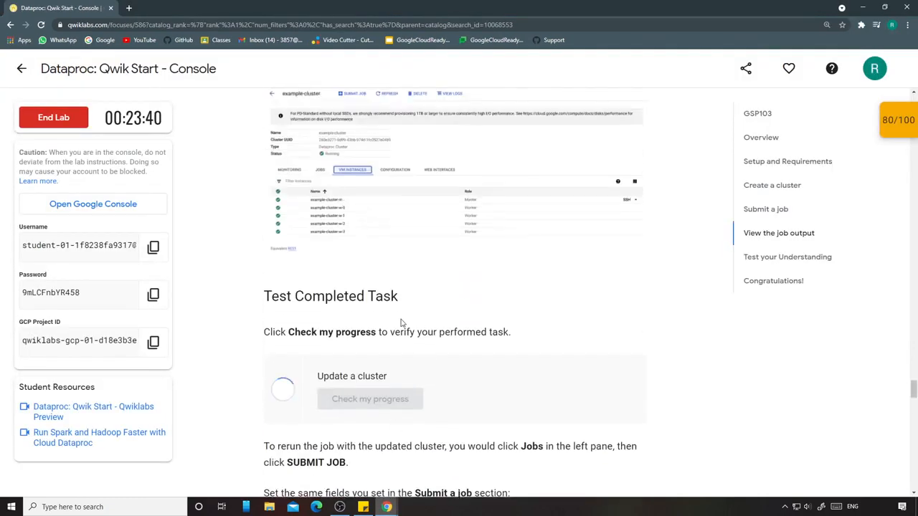
left_click(897, 124)
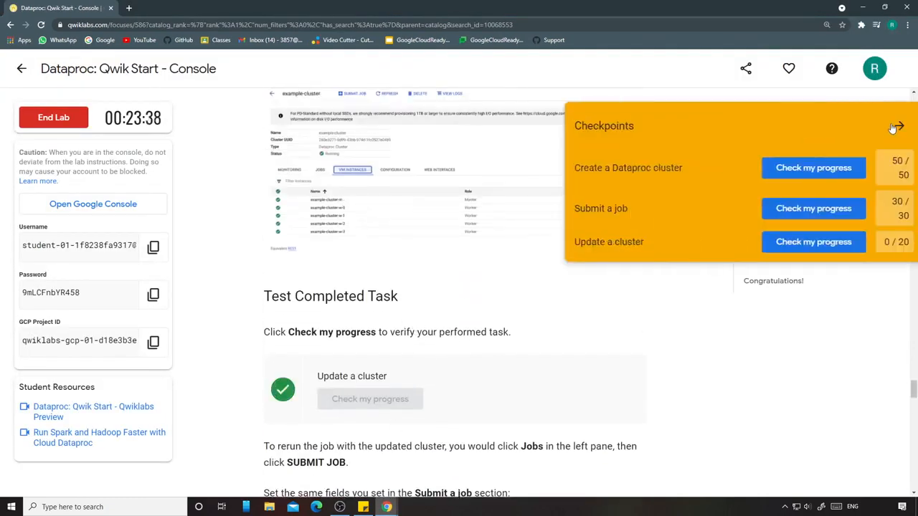
left_click(894, 127)
Read on to the lab's Congratulations section and request to end the lab.
scroll(538, 290, "down", 10)
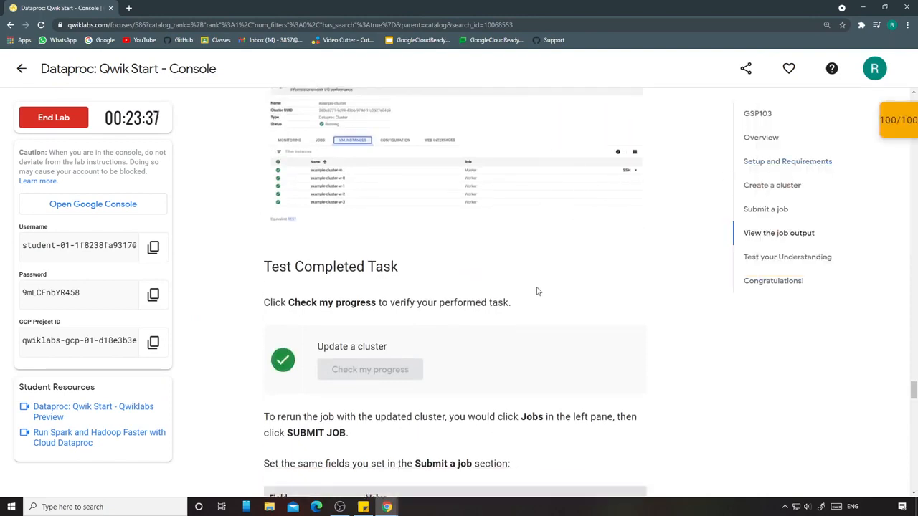
scroll(512, 285, "down", 12)
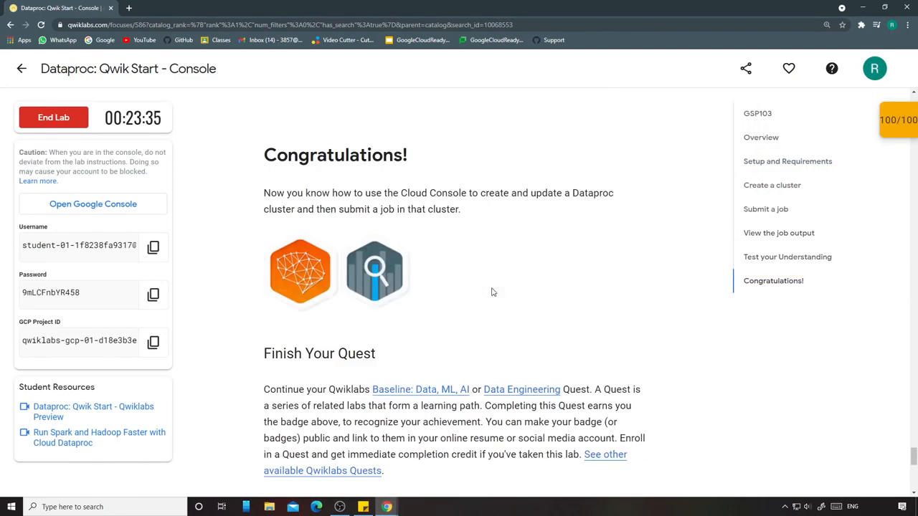
scroll(491, 291, "up", 1)
scroll(492, 292, "down", 1)
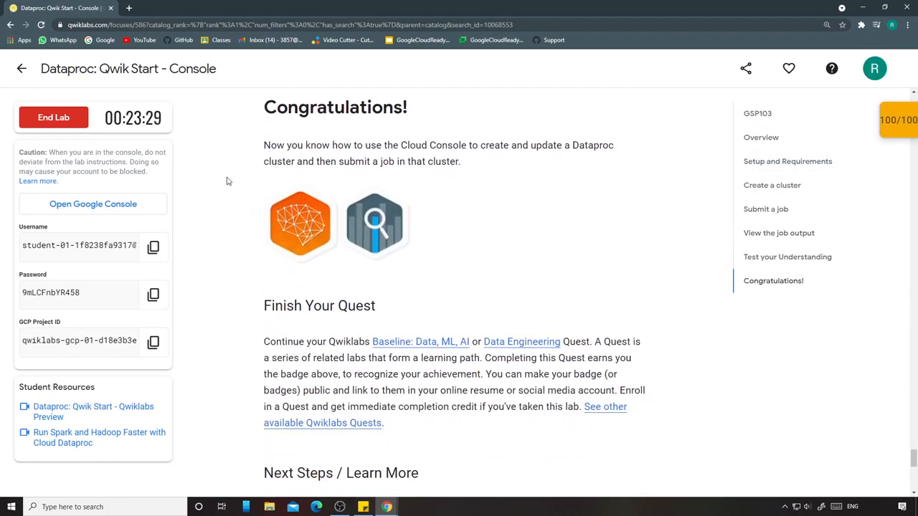
left_click(53, 117)
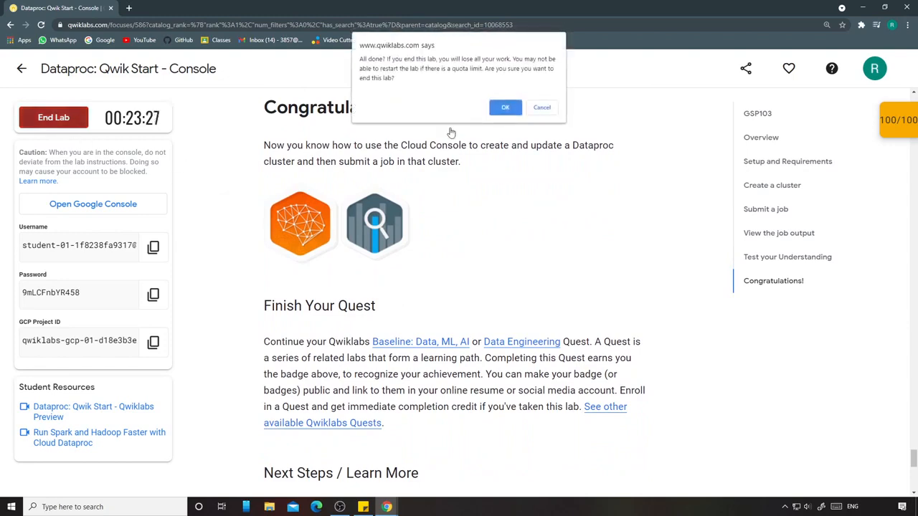